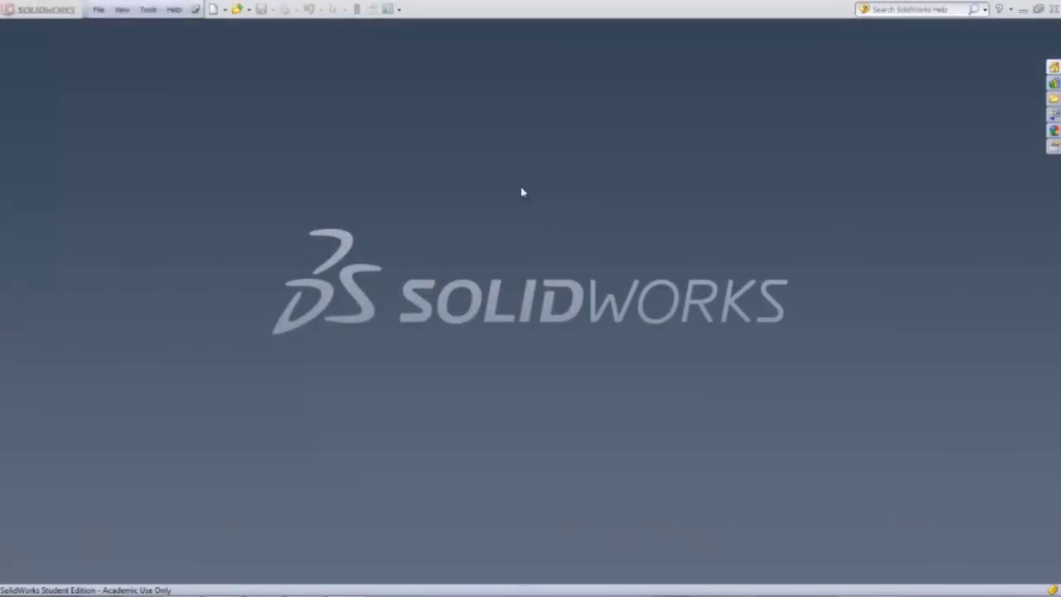
Step: Open the File menu to reveal the recently opened documents
{"action": "left_click", "coordinate": [98, 10]}
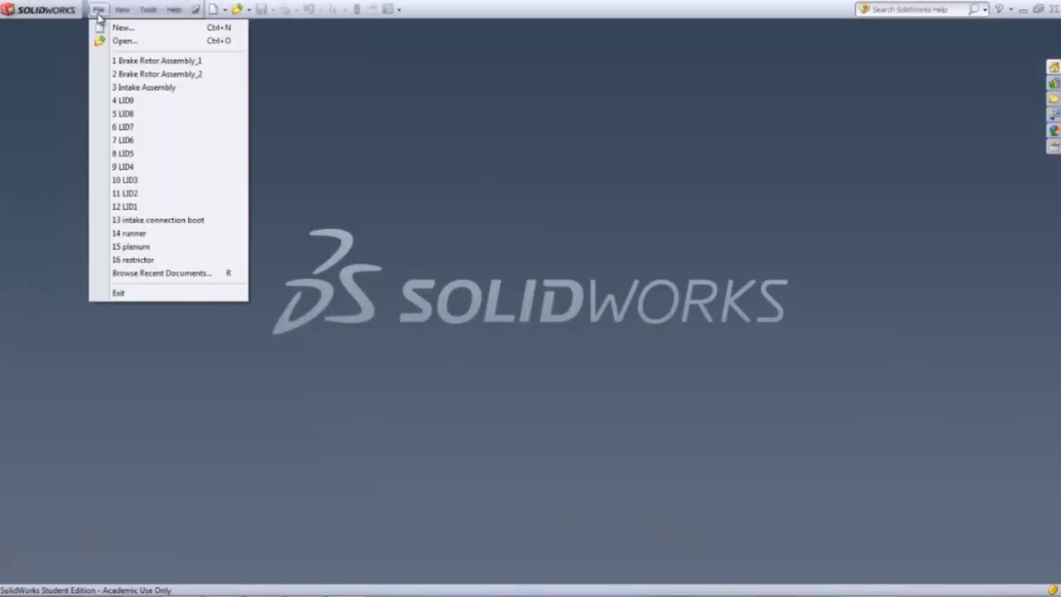
Step: Open Brake Rotor Assembly_1 and enable the SolidWorks Simulation add-in to show its Simulation tools
{"action": "left_click", "coordinate": [124, 60]}
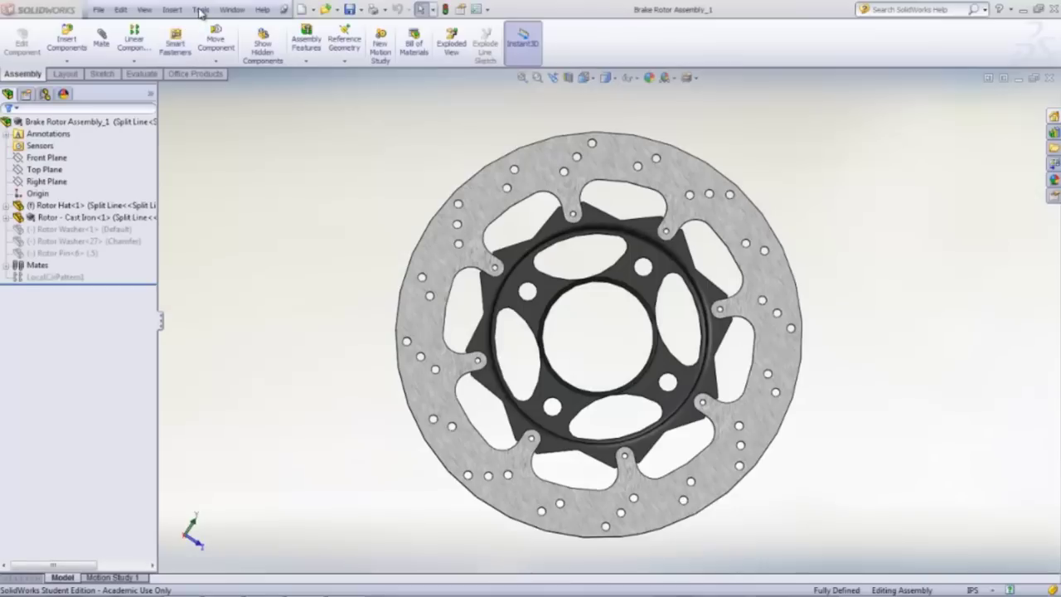
{"action": "left_click", "coordinate": [200, 10]}
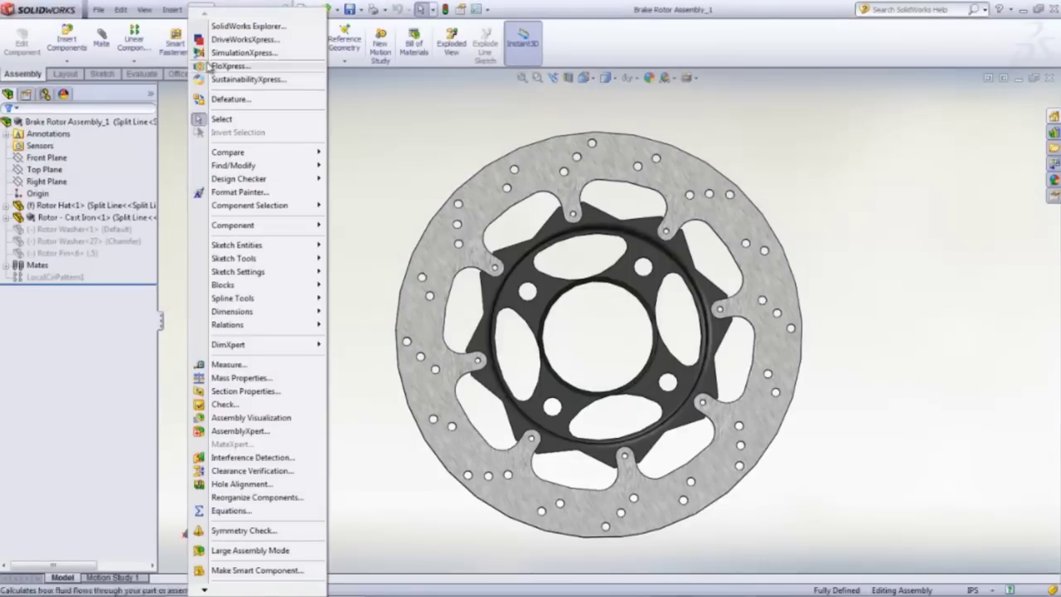
{"action": "mouse_move", "coordinate": [205, 590]}
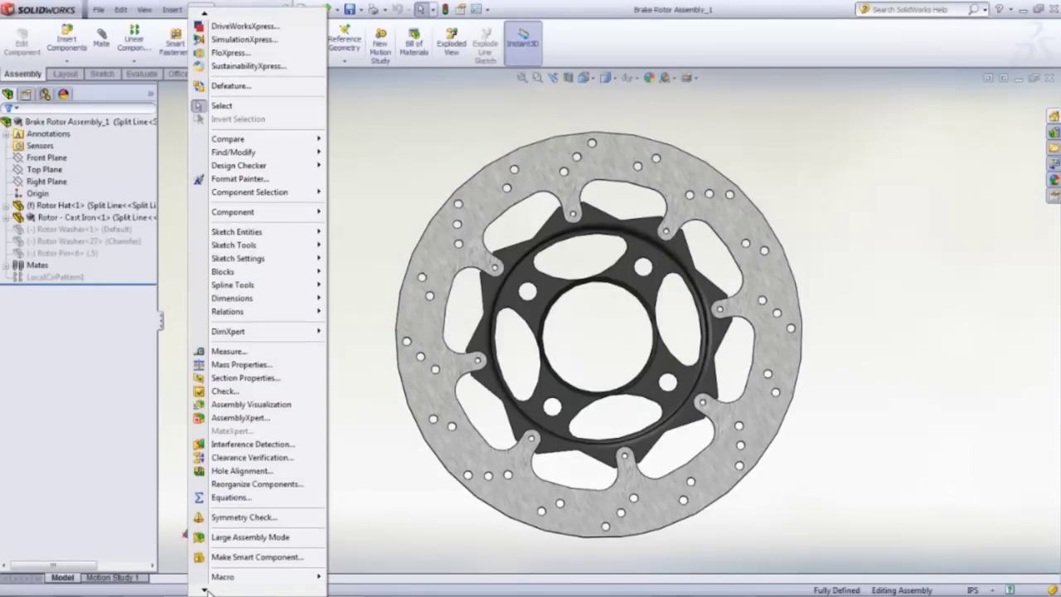
{"action": "left_click", "coordinate": [228, 552]}
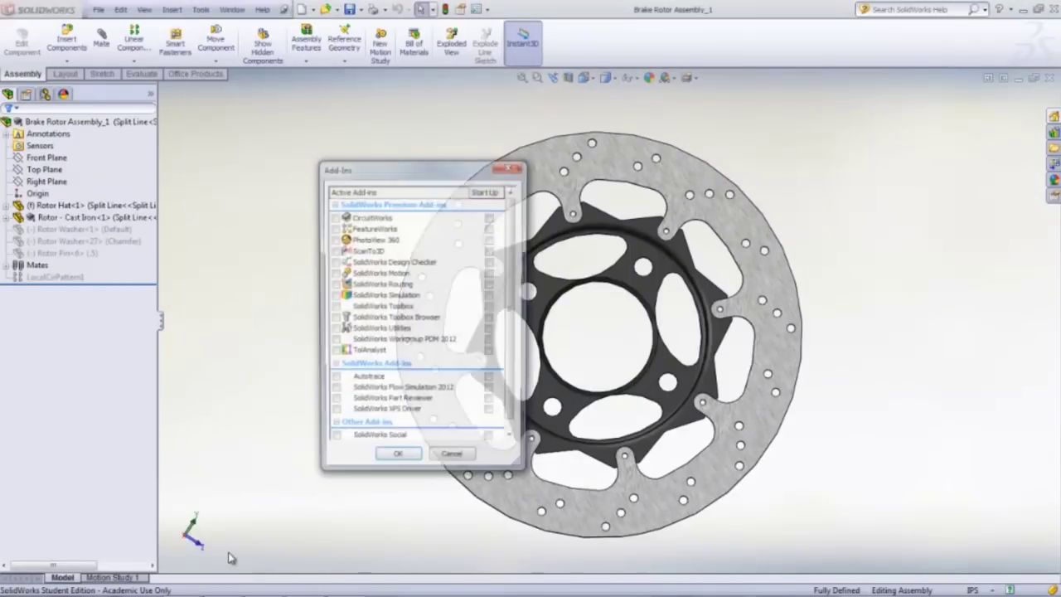
{"action": "left_click", "coordinate": [333, 296]}
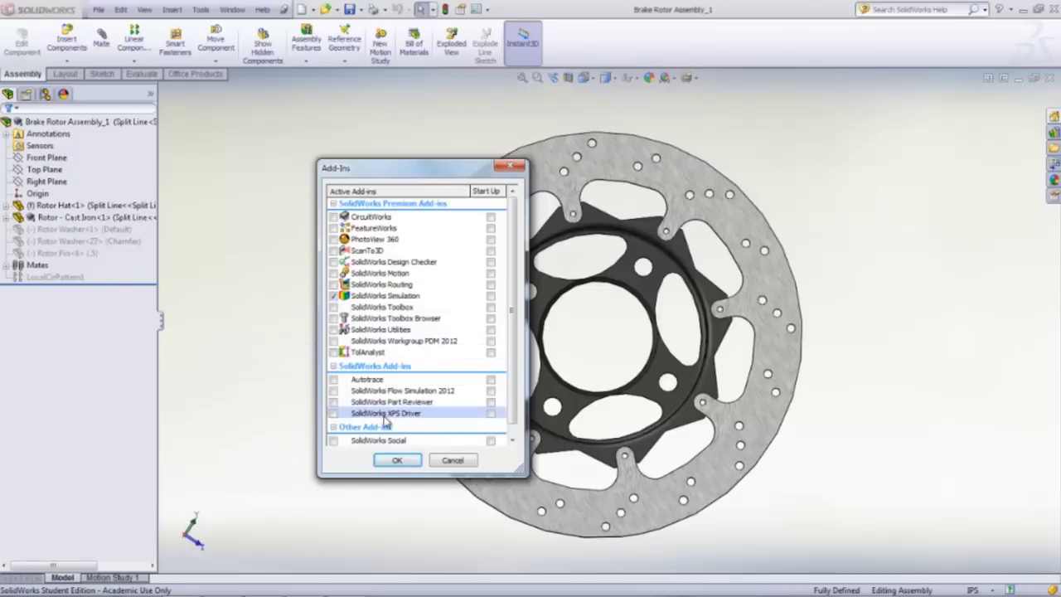
{"action": "left_click", "coordinate": [401, 461]}
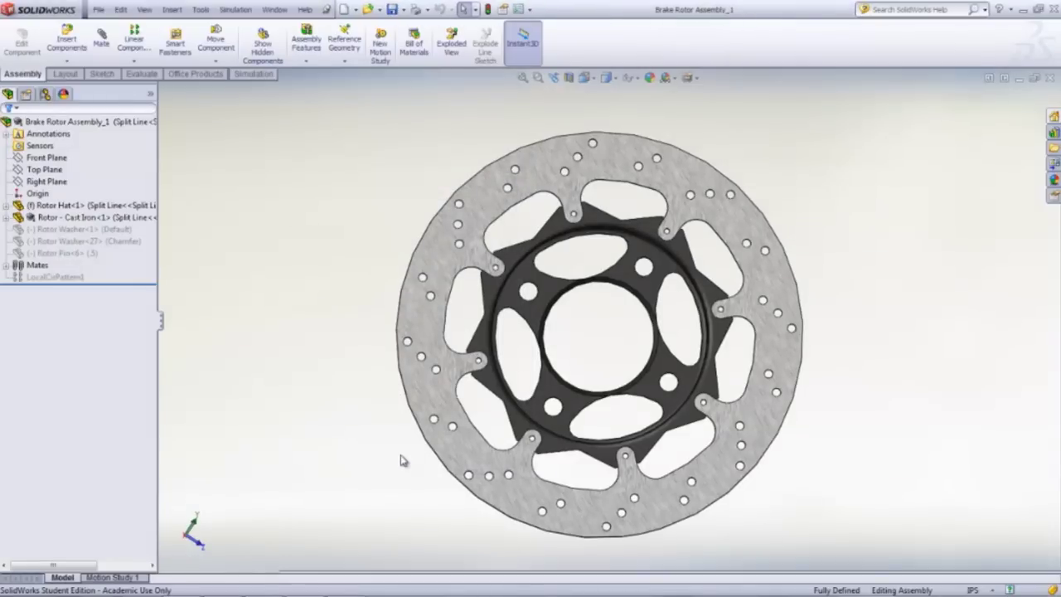
{"action": "left_click", "coordinate": [256, 74]}
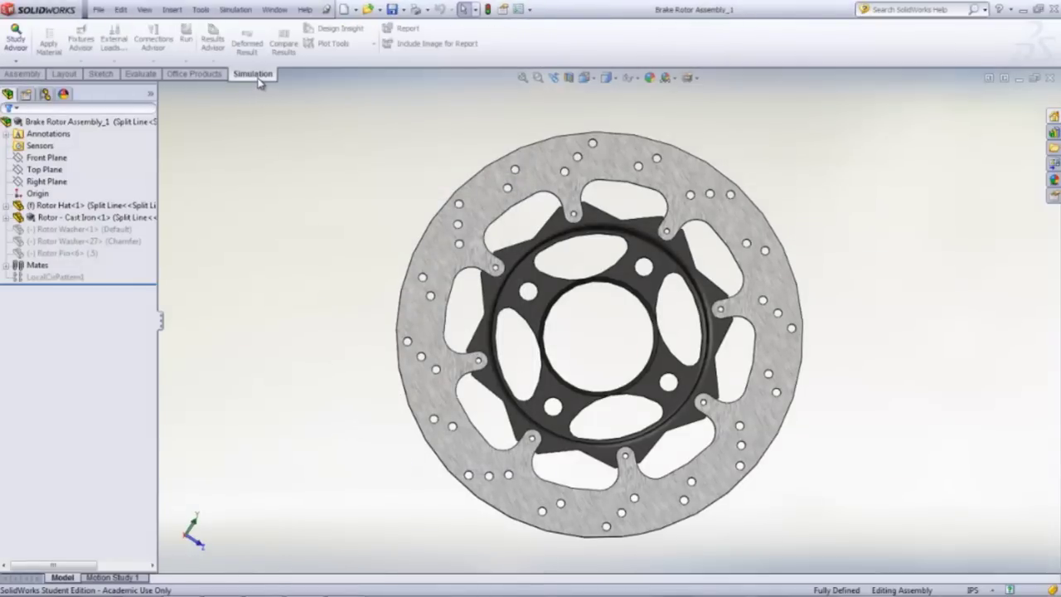
Step: Create a new Thermal study named 'Temperature Distribution' from the Study Advisor
{"action": "left_click", "coordinate": [18, 61]}
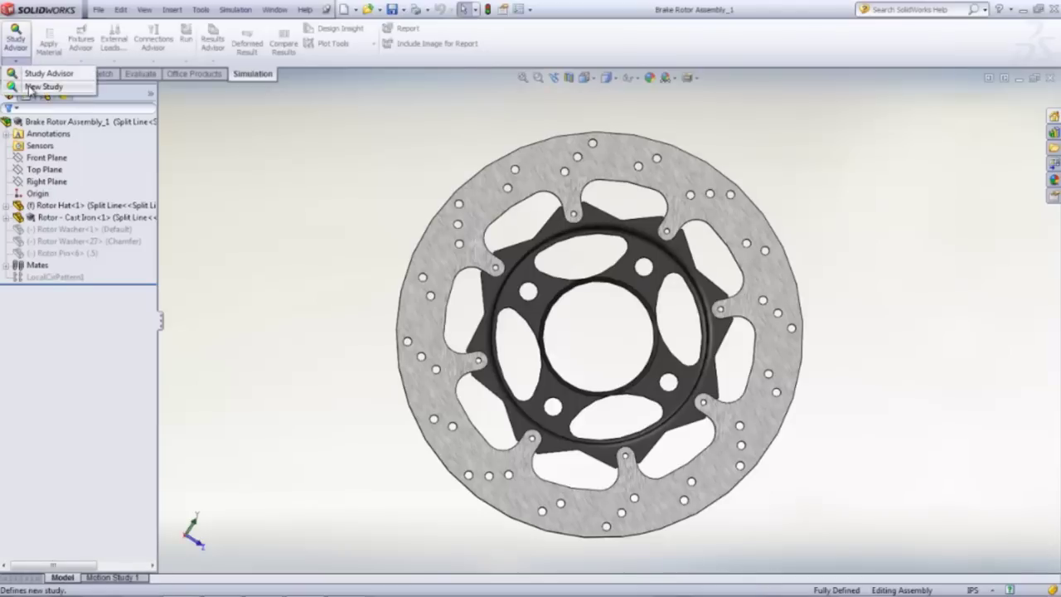
{"action": "left_click", "coordinate": [30, 88]}
{"action": "triple_click", "coordinate": [16, 217]}
{"action": "type", "text": "Temperature Distribution"}
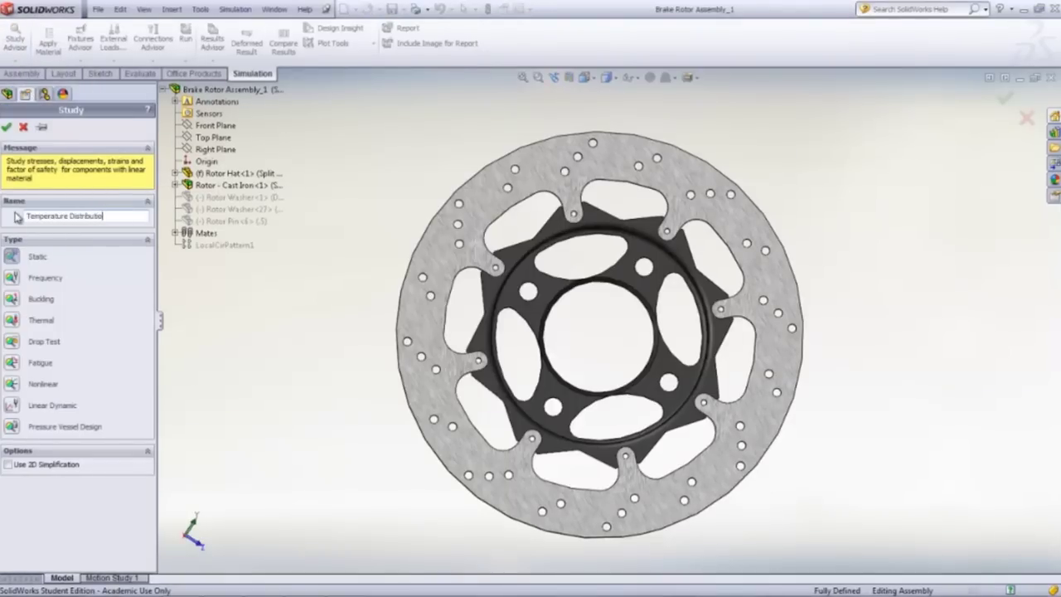
{"action": "left_click", "coordinate": [14, 323]}
{"action": "left_click", "coordinate": [6, 127]}
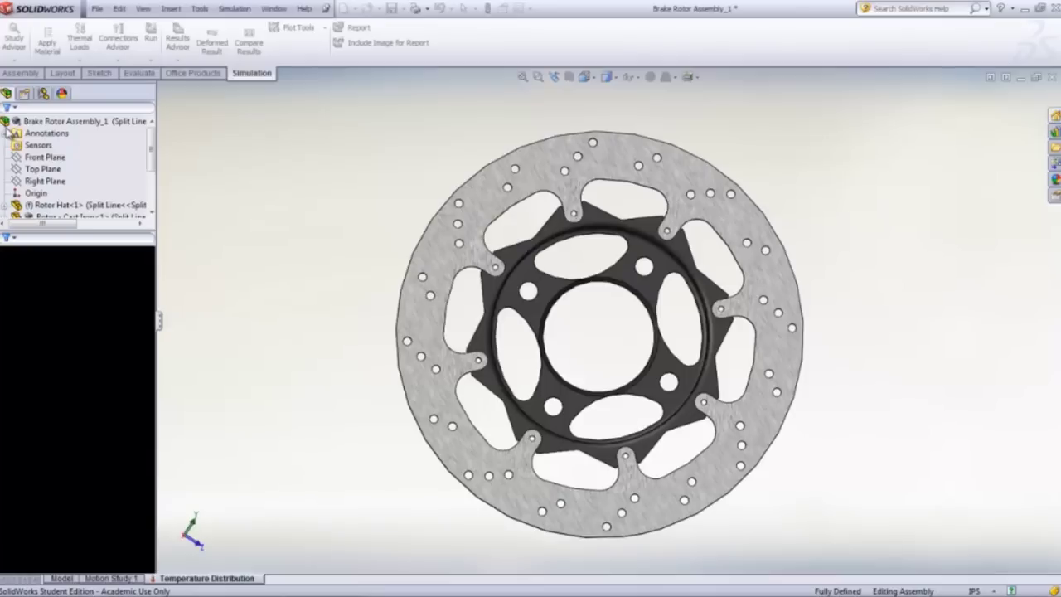
Step: Set the study's properties to Transient with a total time of 3 seconds
{"action": "right_click", "coordinate": [79, 252]}
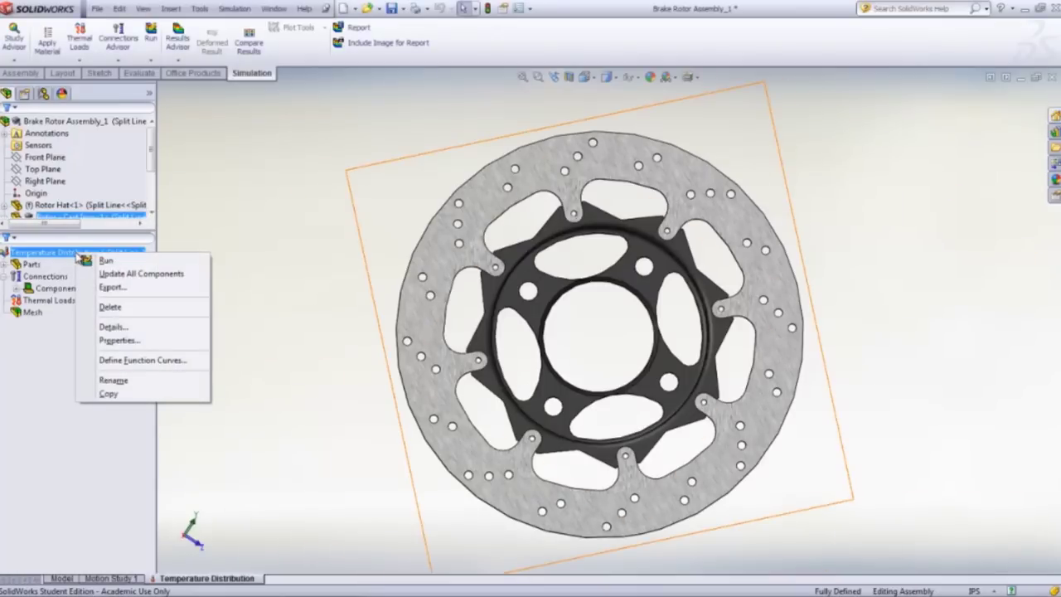
{"action": "left_click", "coordinate": [121, 340]}
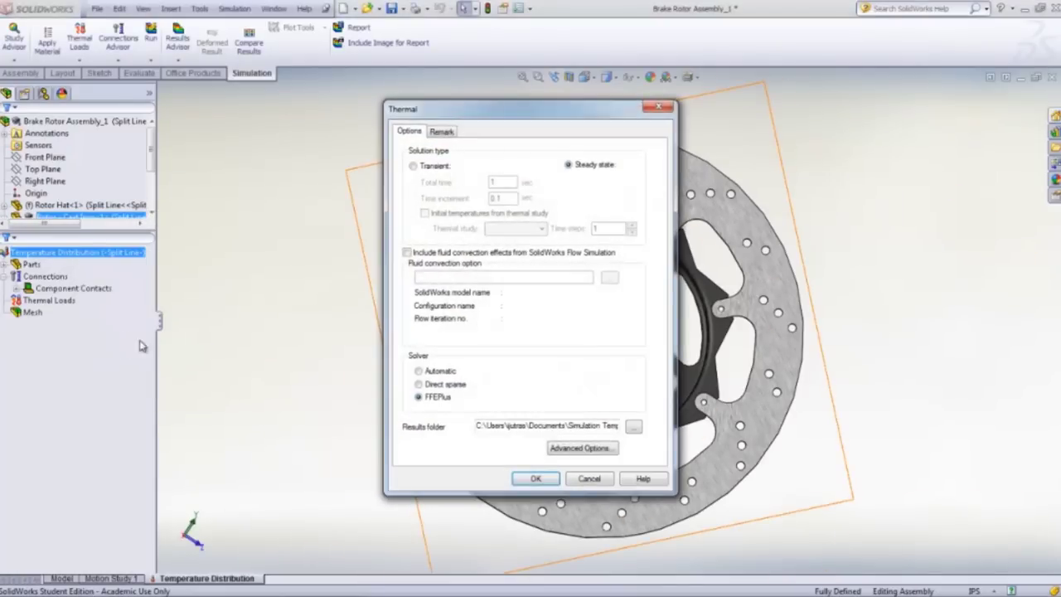
{"action": "left_click", "coordinate": [413, 165]}
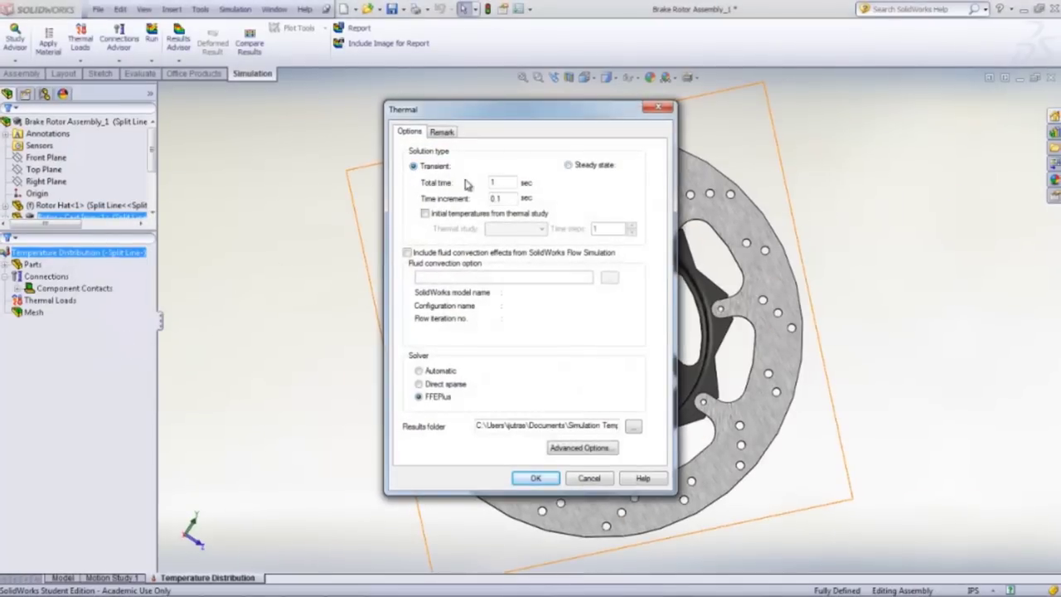
{"action": "double_click", "coordinate": [492, 183]}
{"action": "type", "text": "3"}
{"action": "left_click", "coordinate": [535, 478]}
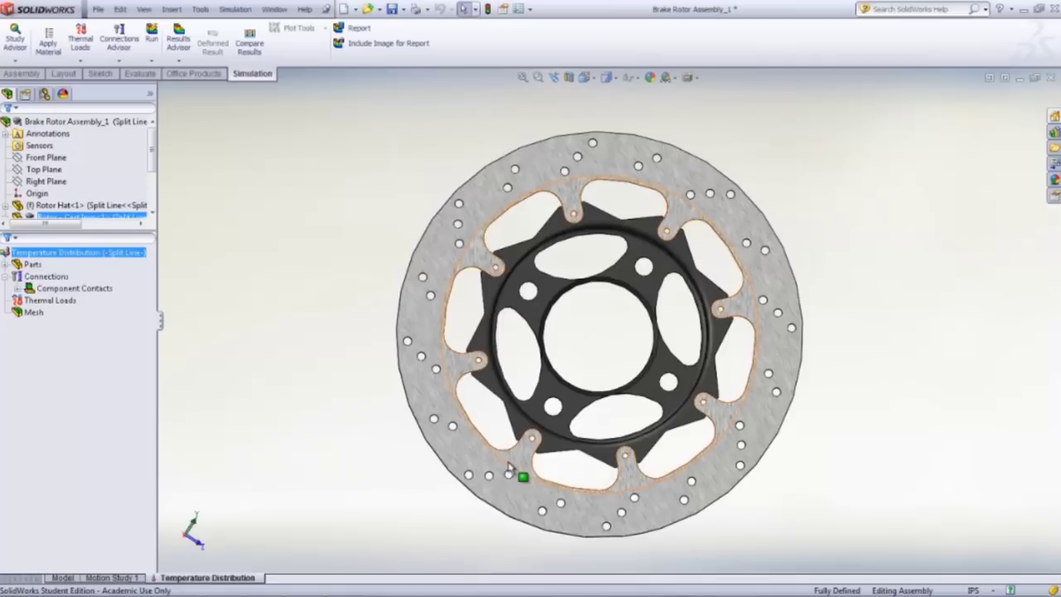
Step: Apply Gray Cast Iron from the Iron materials to all parts of the study
{"action": "left_click", "coordinate": [129, 279]}
{"action": "right_click", "coordinate": [35, 265]}
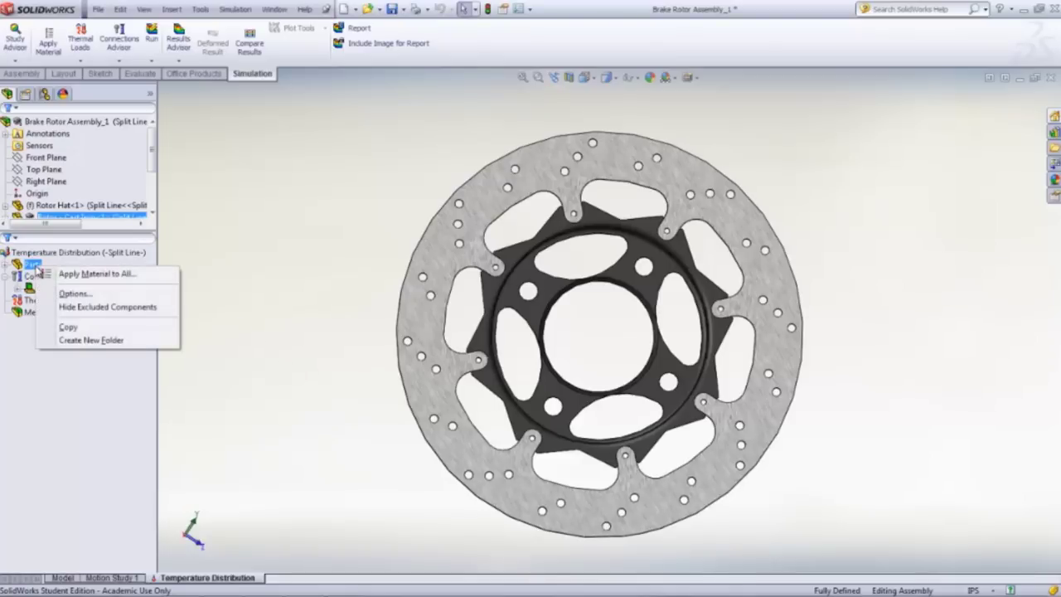
{"action": "left_click", "coordinate": [65, 276]}
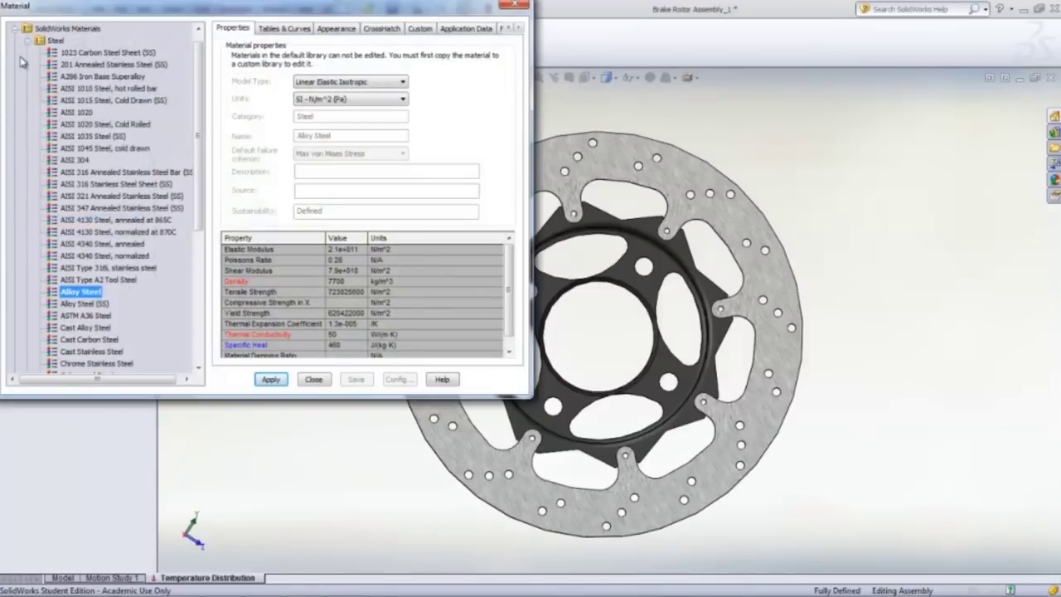
{"action": "left_click", "coordinate": [27, 40]}
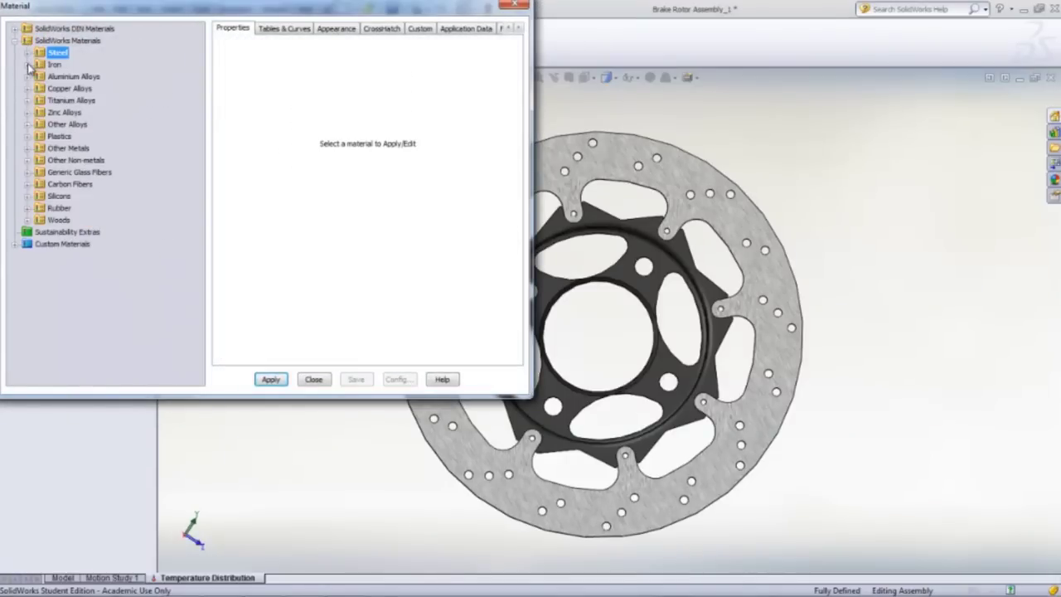
{"action": "left_click", "coordinate": [28, 63]}
{"action": "left_click", "coordinate": [75, 101]}
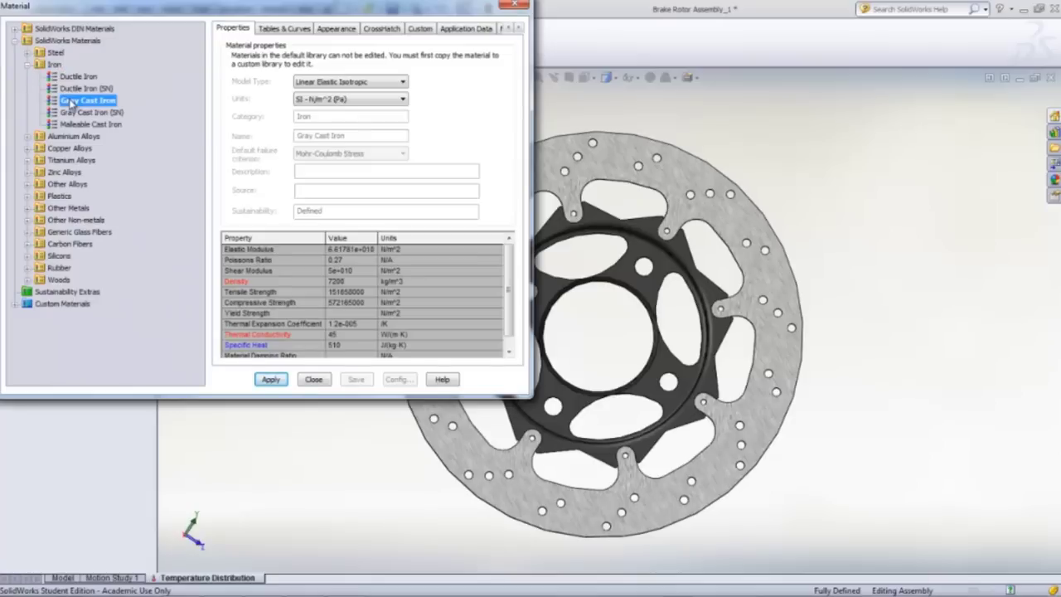
{"action": "left_click", "coordinate": [271, 379]}
{"action": "left_click", "coordinate": [314, 379]}
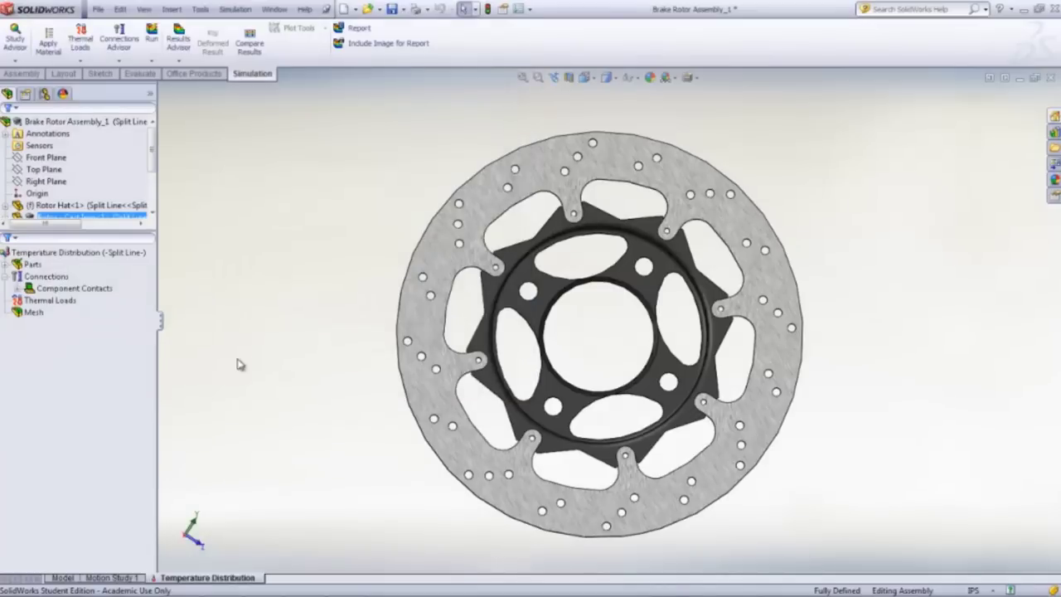
{"action": "left_click", "coordinate": [54, 312]}
Step: Add a convection load on all of the rotor's exposed faces
{"action": "left_click", "coordinate": [52, 303]}
{"action": "right_click", "coordinate": [52, 305]}
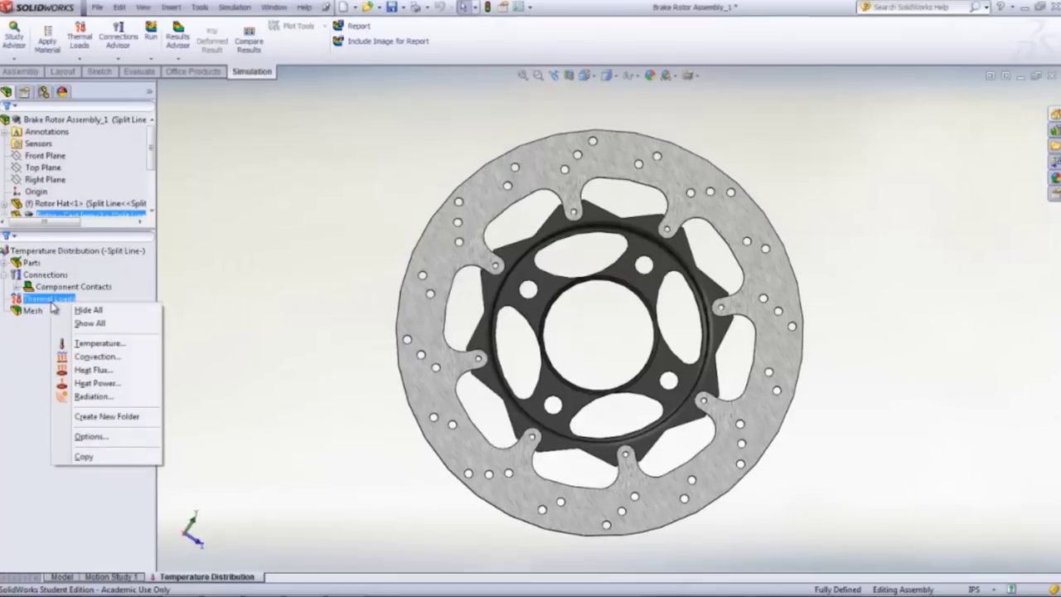
{"action": "left_click", "coordinate": [98, 357]}
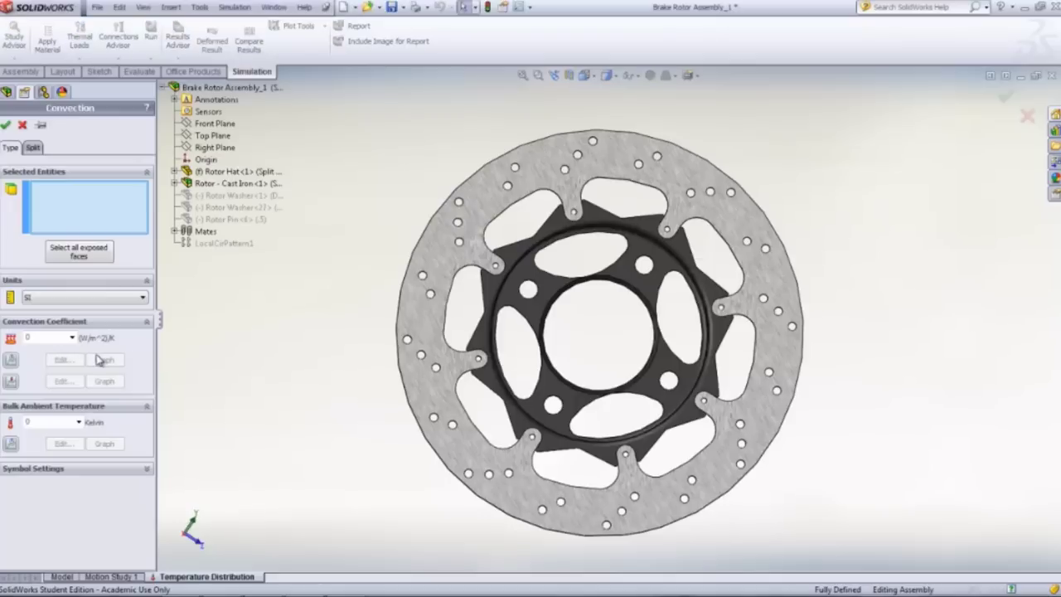
{"action": "left_click", "coordinate": [79, 253]}
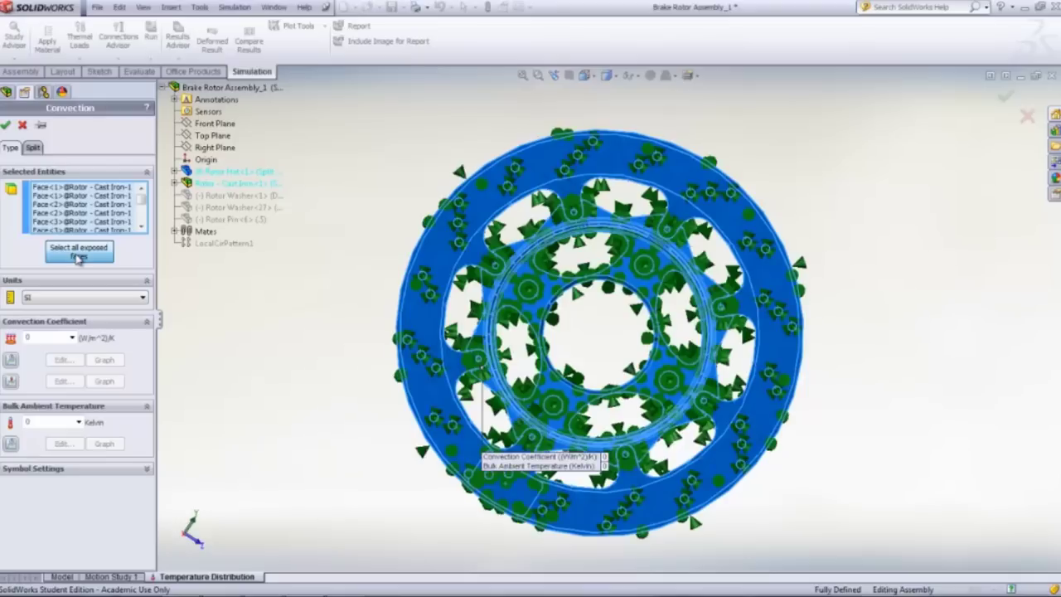
Step: Enter a 90 W/m²·K coefficient and 293 K bulk ambient temperature, using a time curve
{"action": "left_click", "coordinate": [60, 337]}
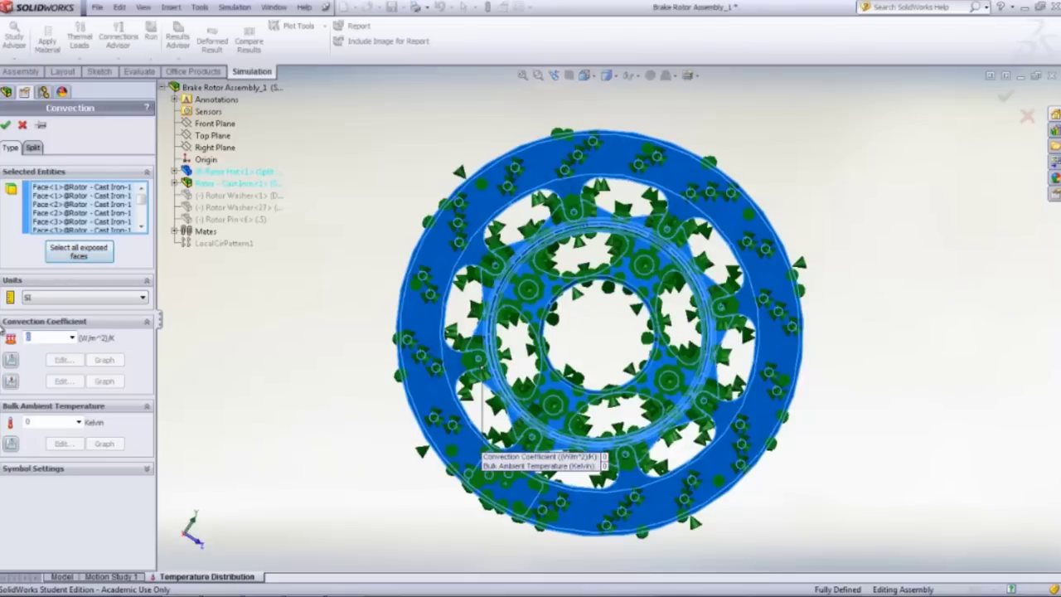
{"action": "type", "text": "9"}
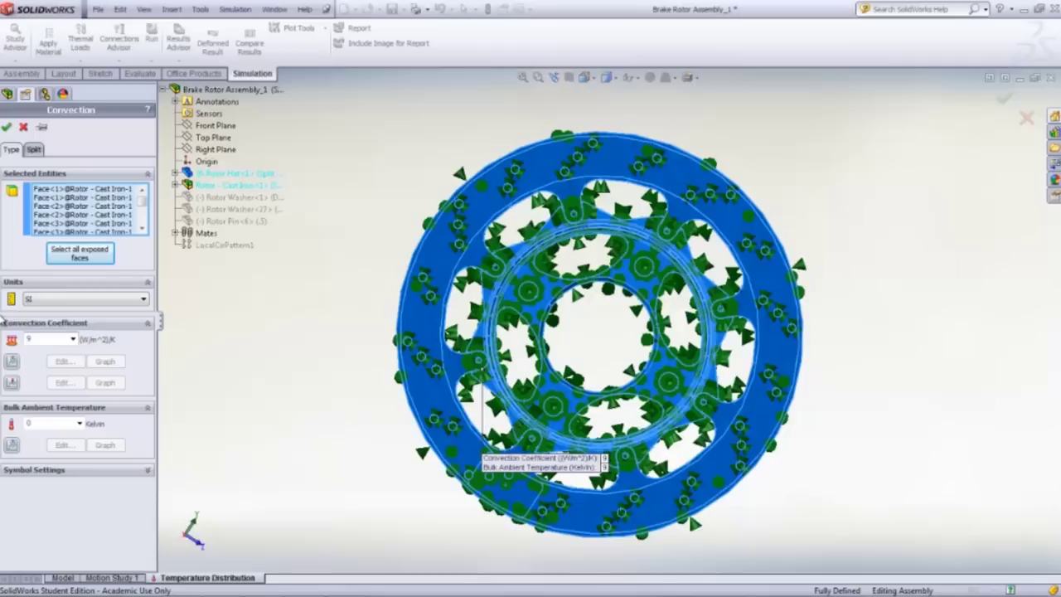
{"action": "type", "text": "0"}
{"action": "left_click", "coordinate": [54, 424]}
{"action": "type", "text": "293"}
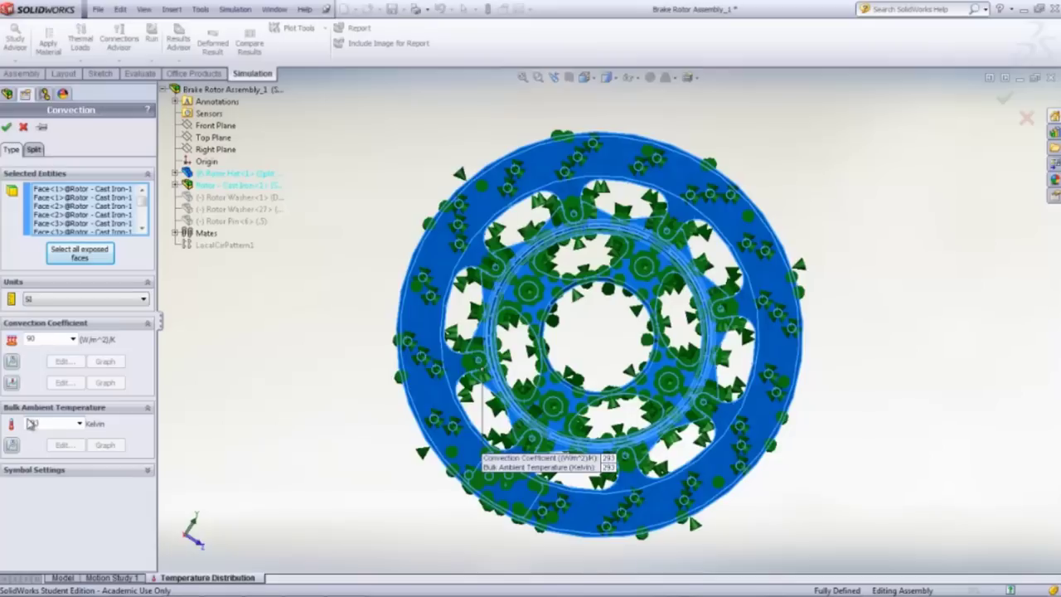
{"action": "left_click", "coordinate": [12, 363]}
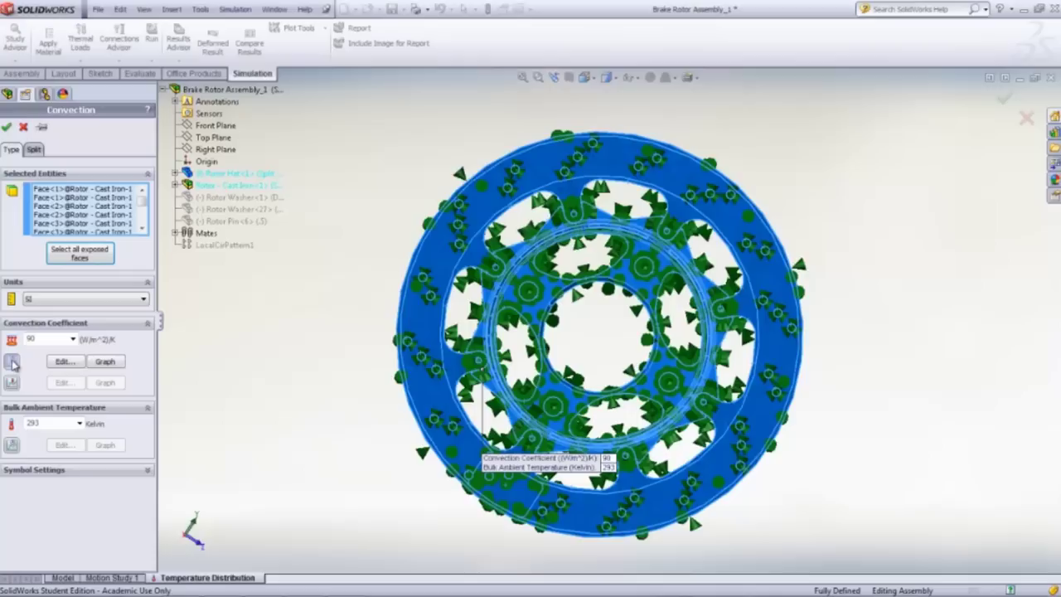
Step: Edit the convection time curve to a constant 1 from 0 to 3 s and create the load
{"action": "left_click", "coordinate": [76, 362]}
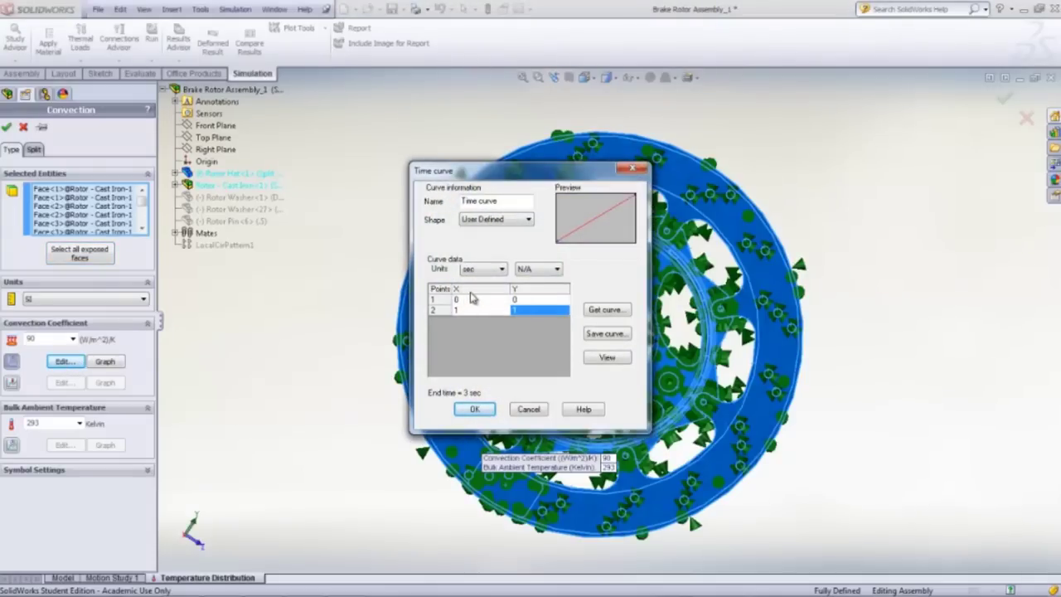
{"action": "left_click", "coordinate": [533, 300]}
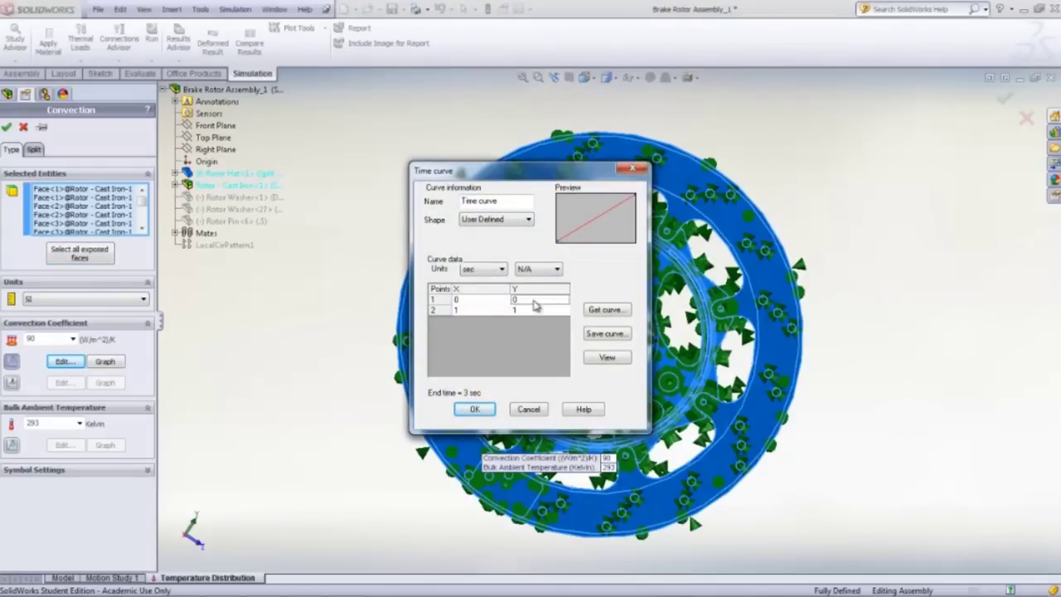
{"action": "type", "text": "1"}
{"action": "left_click", "coordinate": [492, 313]}
{"action": "type", "text": "3"}
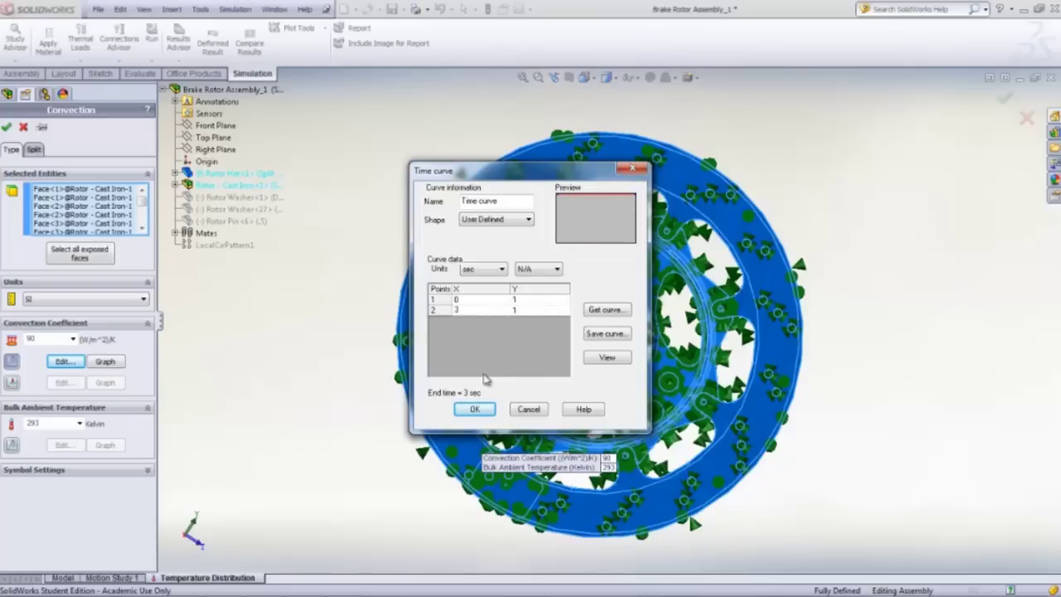
{"action": "left_click", "coordinate": [474, 409]}
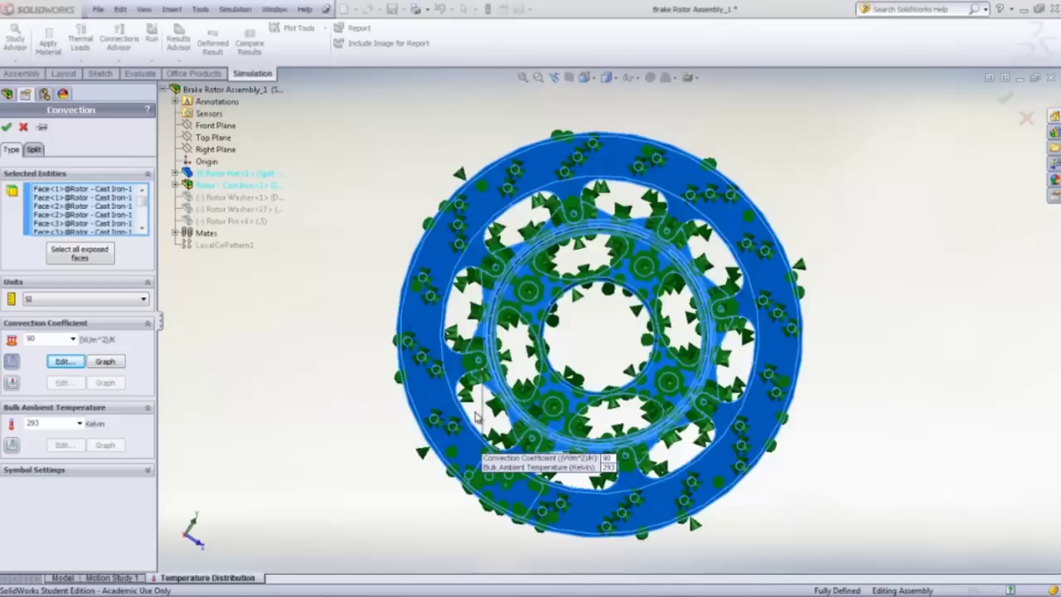
{"action": "left_click", "coordinate": [7, 129]}
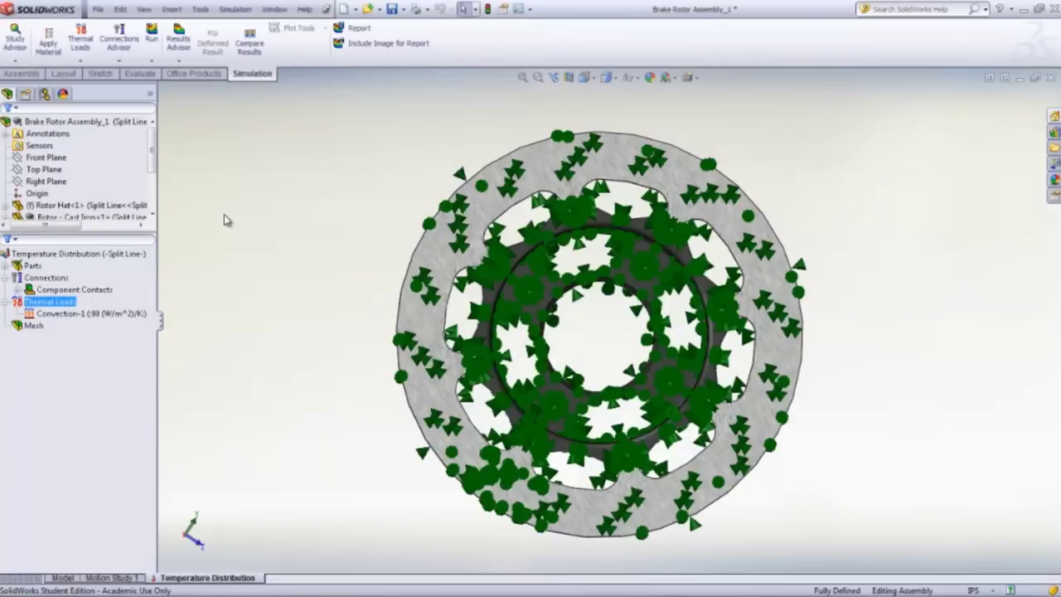
Step: Hide the Convection-1 load symbols on the rotor
{"action": "left_click", "coordinate": [101, 315]}
{"action": "right_click", "coordinate": [98, 315]}
{"action": "left_click", "coordinate": [109, 323]}
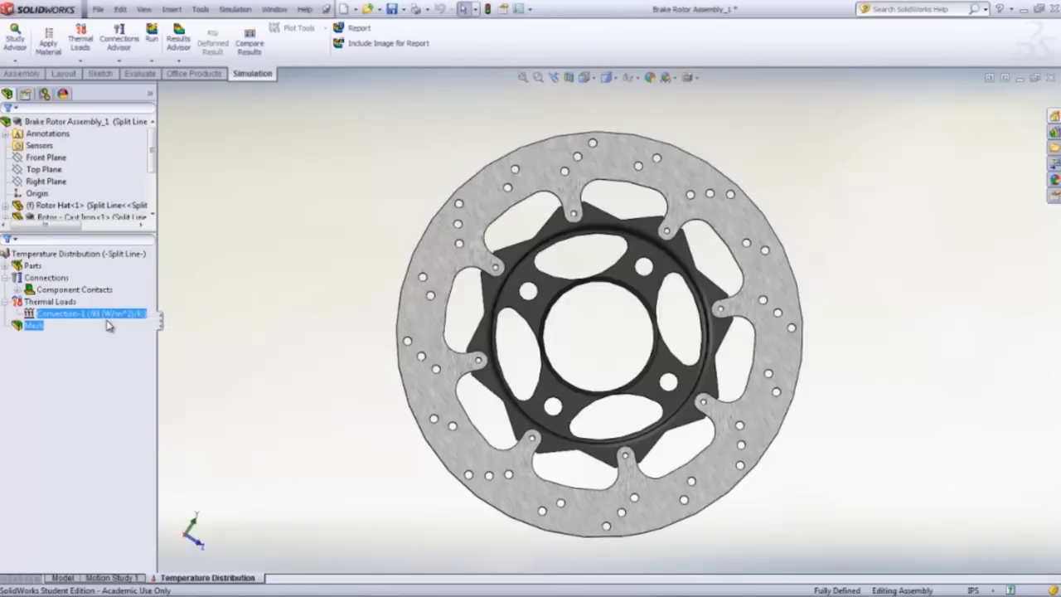
{"action": "mouse_move", "coordinate": [80, 317]}
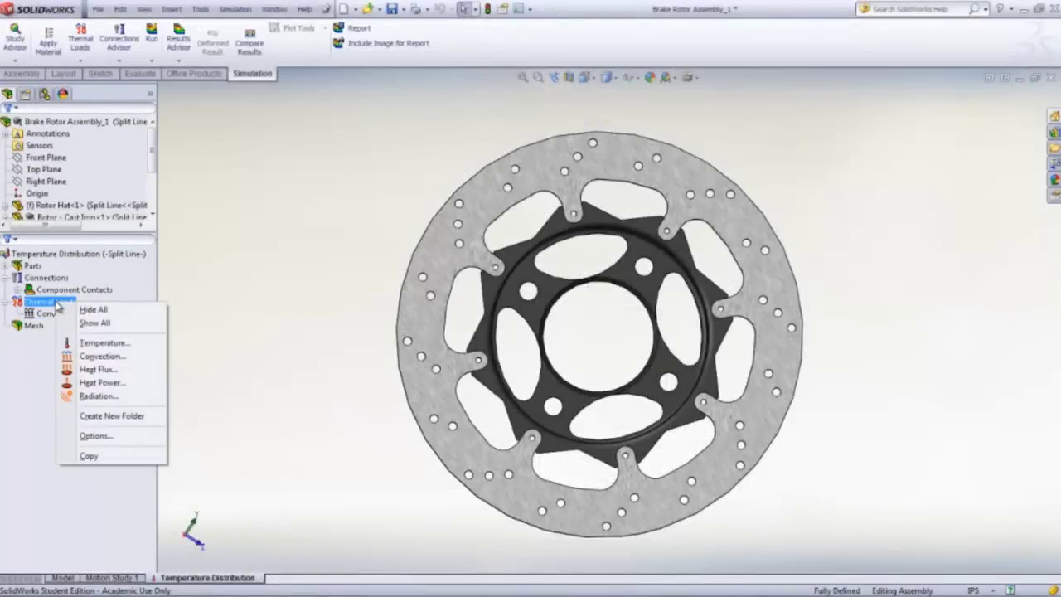
Step: Apply a total heat power of 6660 W to the four outer braking ring faces
{"action": "left_click", "coordinate": [91, 383]}
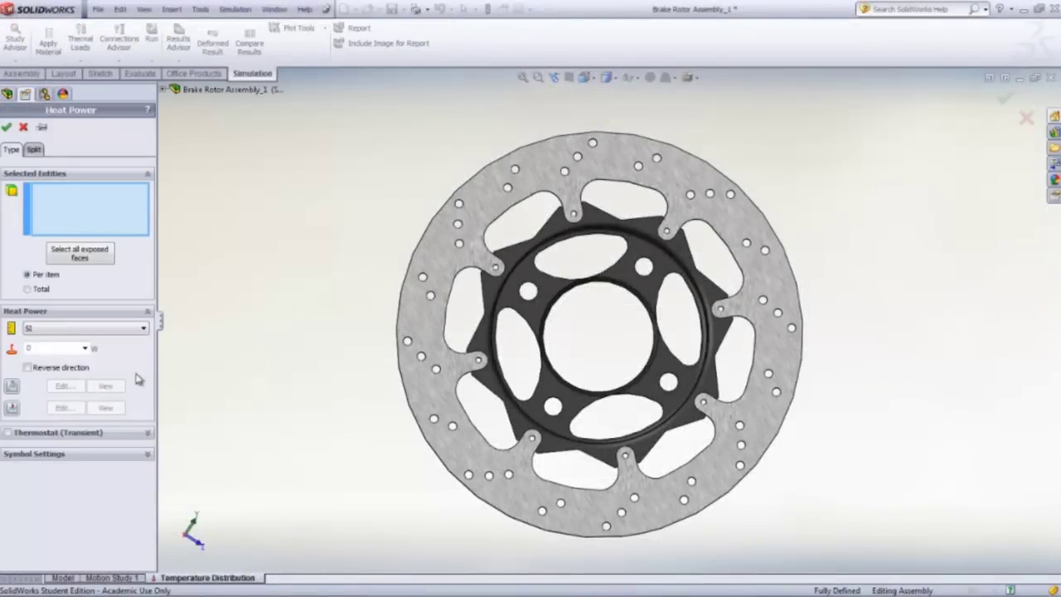
{"action": "left_click", "coordinate": [426, 330]}
{"action": "middle_click_drag", "start_coordinate": [927, 540], "coordinate": [687, 452]}
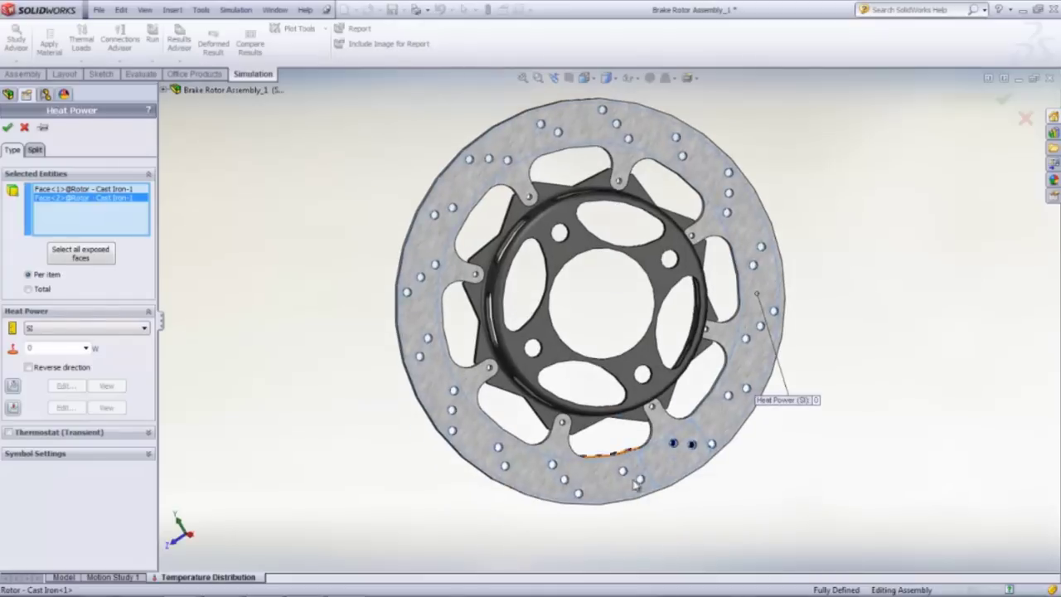
{"action": "left_click", "coordinate": [678, 462]}
{"action": "left_click", "coordinate": [681, 458]}
{"action": "left_click", "coordinate": [35, 291]}
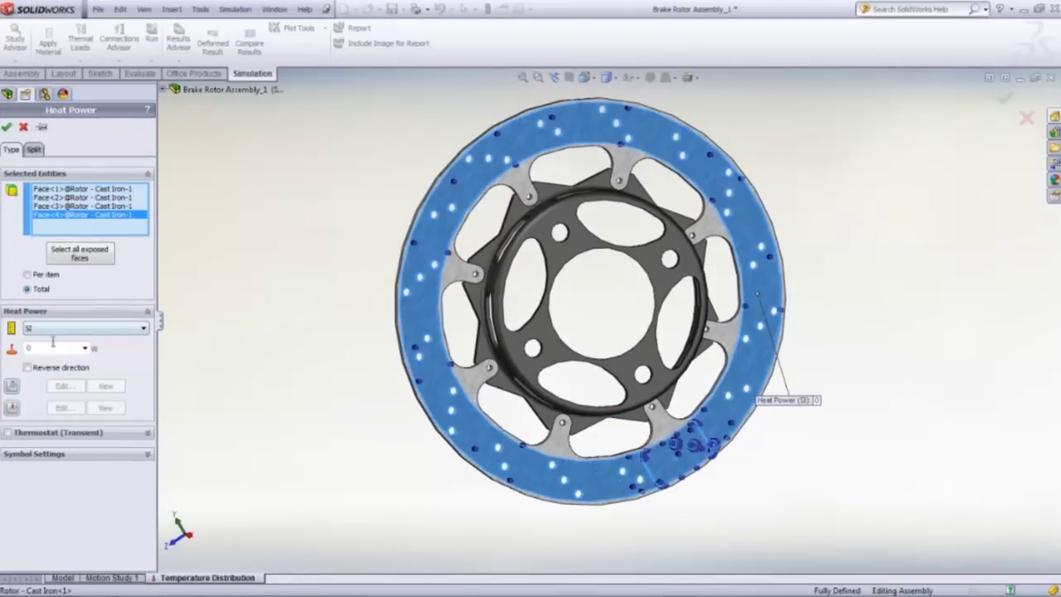
{"action": "left_click", "coordinate": [28, 349]}
{"action": "type", "text": "00"}
{"action": "type", "text": "0"}
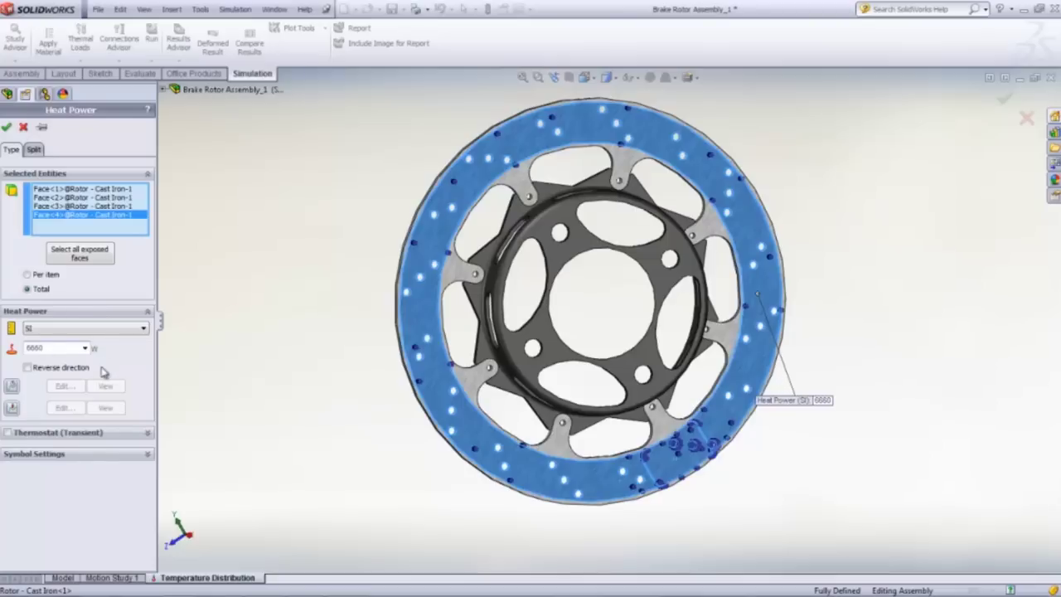
Step: Give the heat power a constant time curve at 1 and create Heat Power-1
{"action": "left_click", "coordinate": [13, 388]}
{"action": "left_click", "coordinate": [65, 386]}
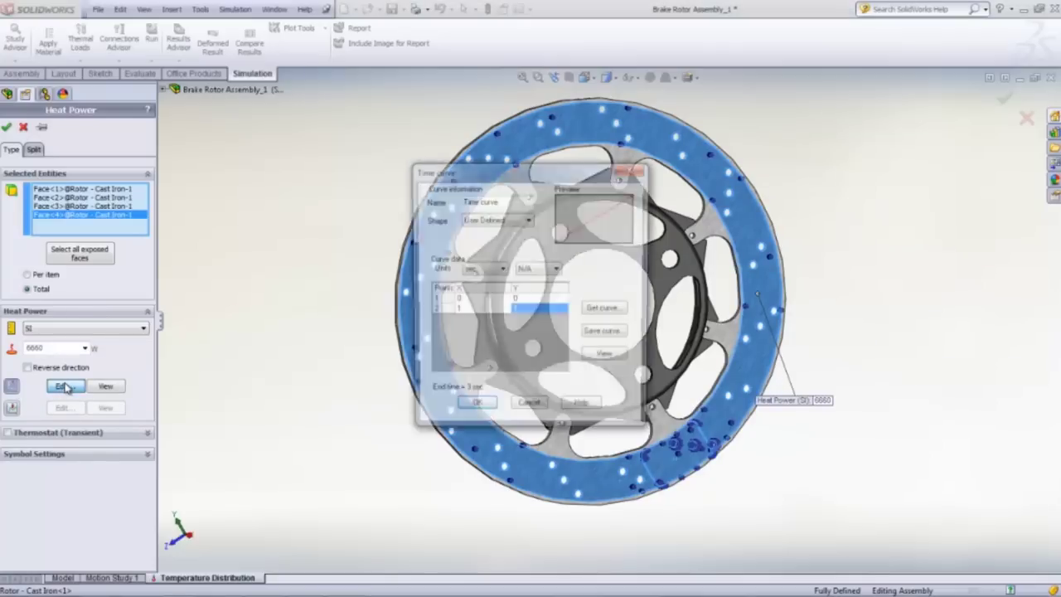
{"action": "left_click", "coordinate": [532, 301]}
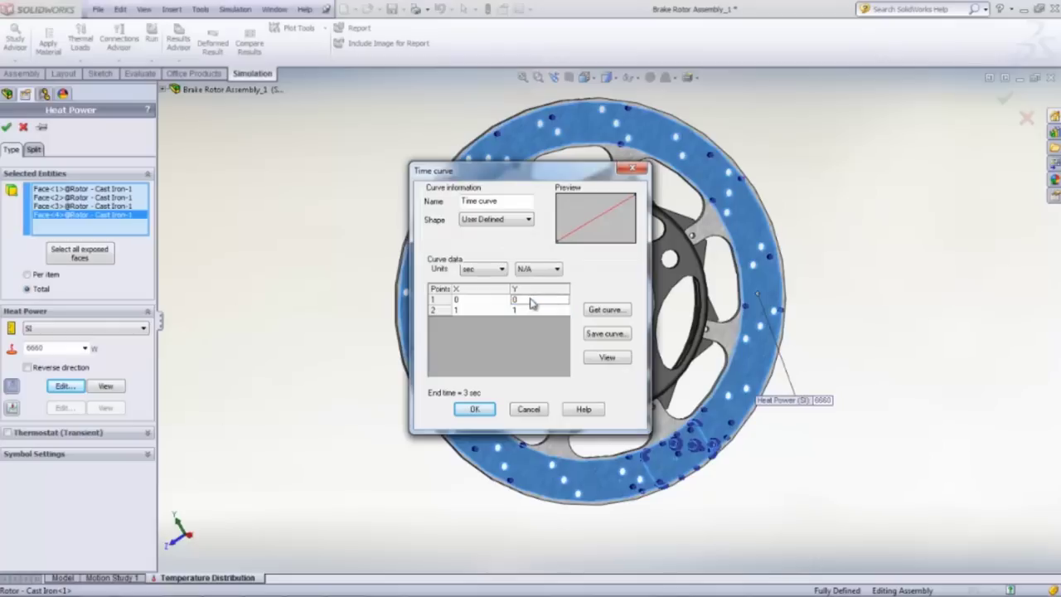
{"action": "type", "text": "1"}
{"action": "left_click", "coordinate": [500, 311]}
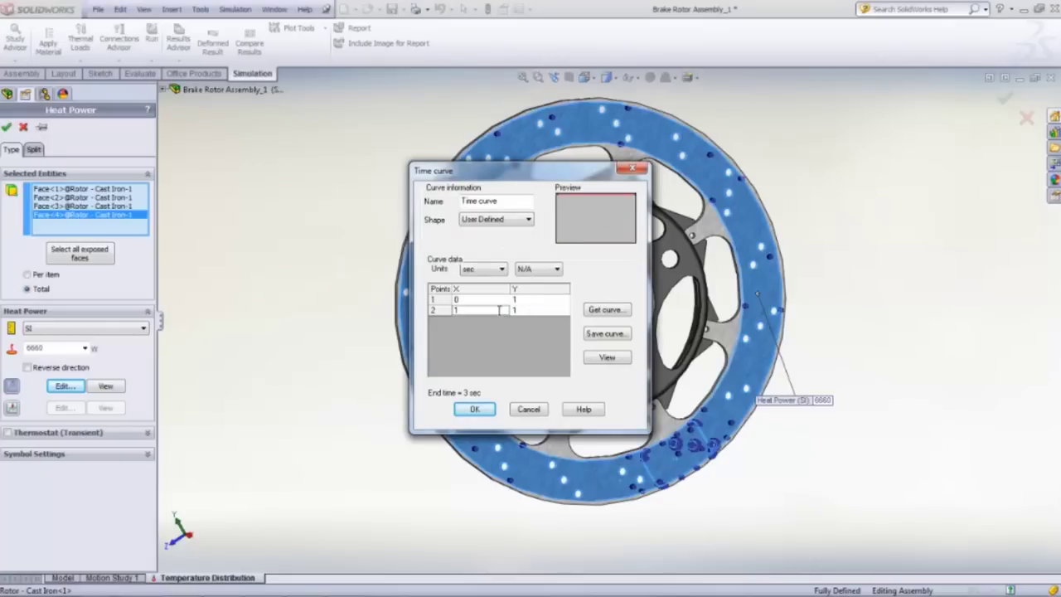
{"action": "left_click", "coordinate": [474, 409]}
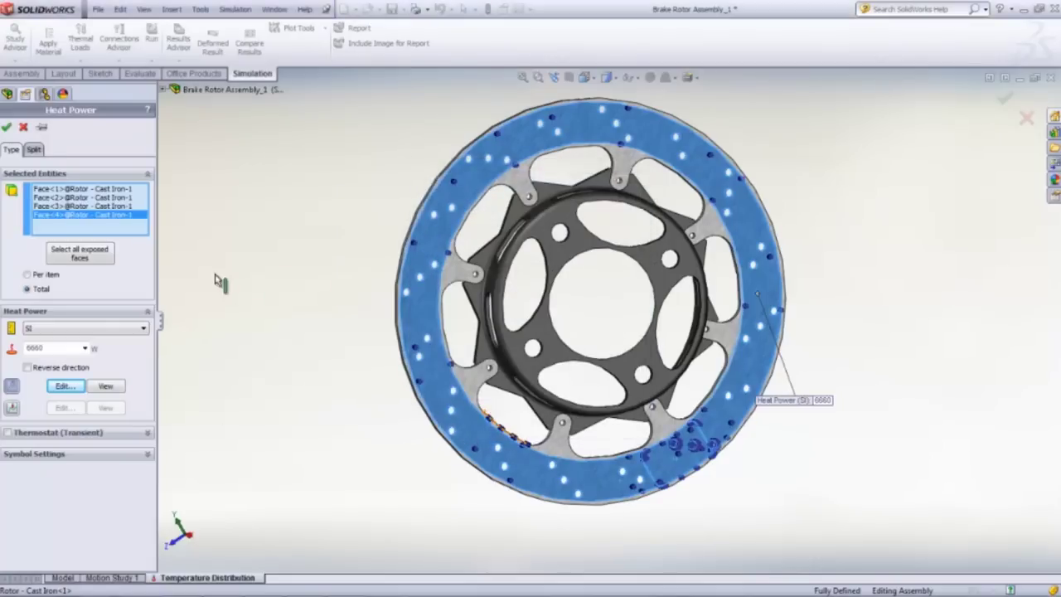
{"action": "left_click", "coordinate": [7, 126]}
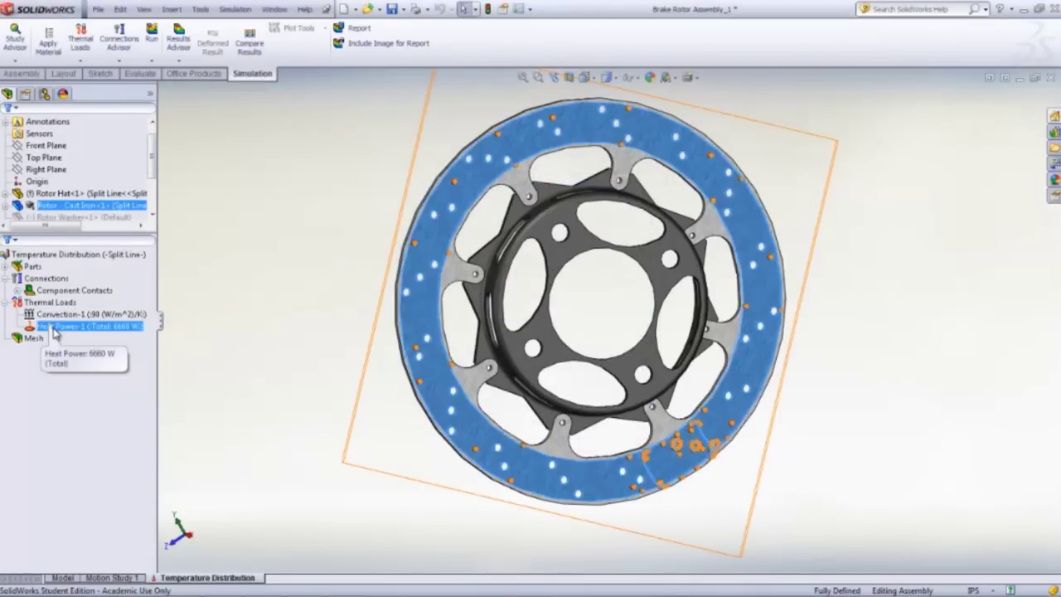
Step: Hide the Heat Power-1 symbols and add an initial temperature load on the whole assembly
{"action": "right_click", "coordinate": [54, 331]}
{"action": "left_click", "coordinate": [70, 337]}
{"action": "right_click", "coordinate": [57, 303]}
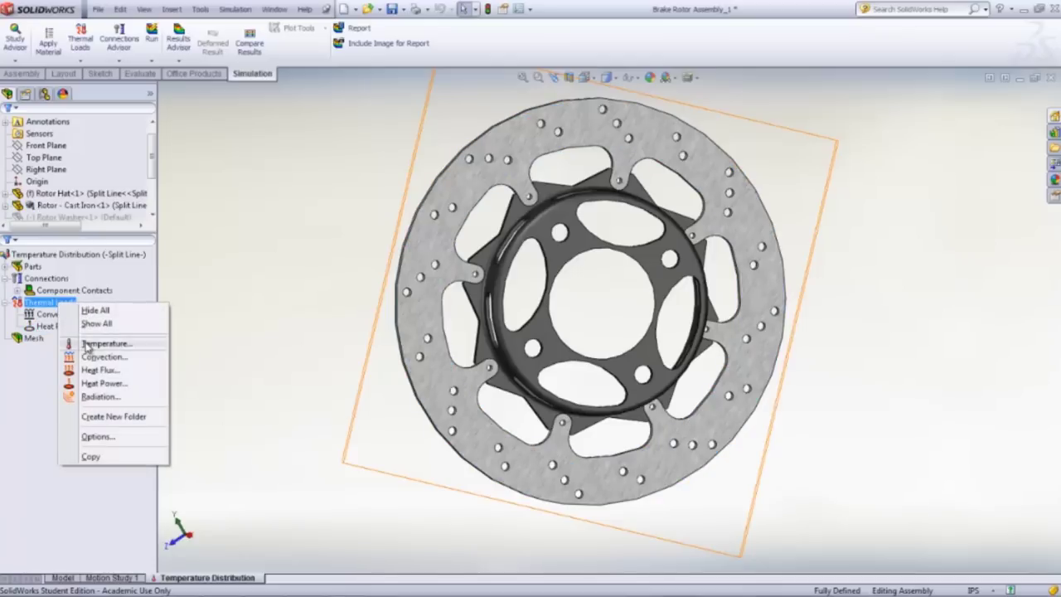
{"action": "left_click", "coordinate": [87, 344]}
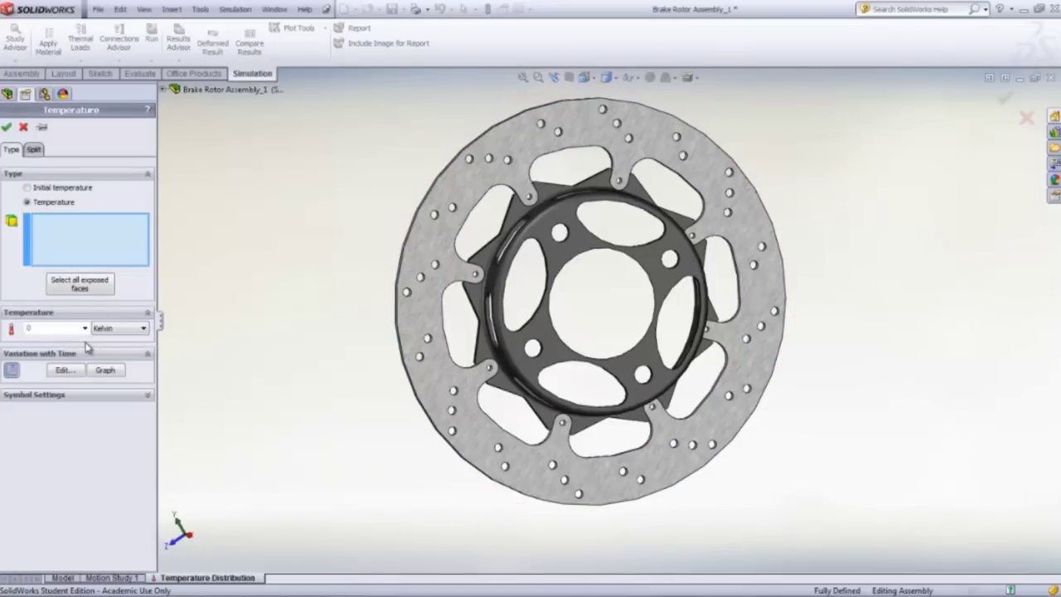
{"action": "left_click", "coordinate": [27, 188]}
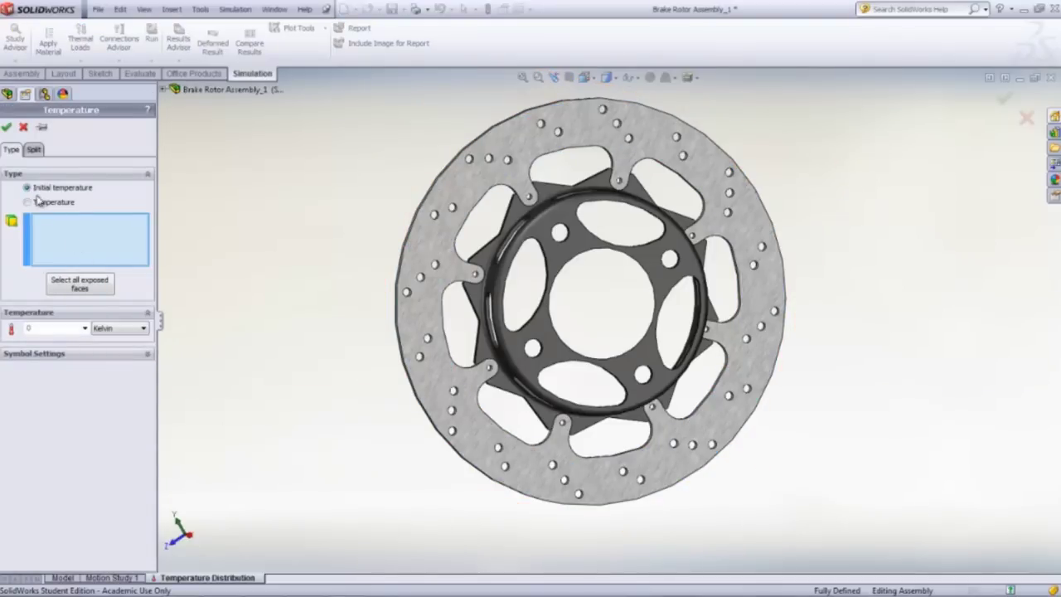
{"action": "left_click", "coordinate": [202, 91]}
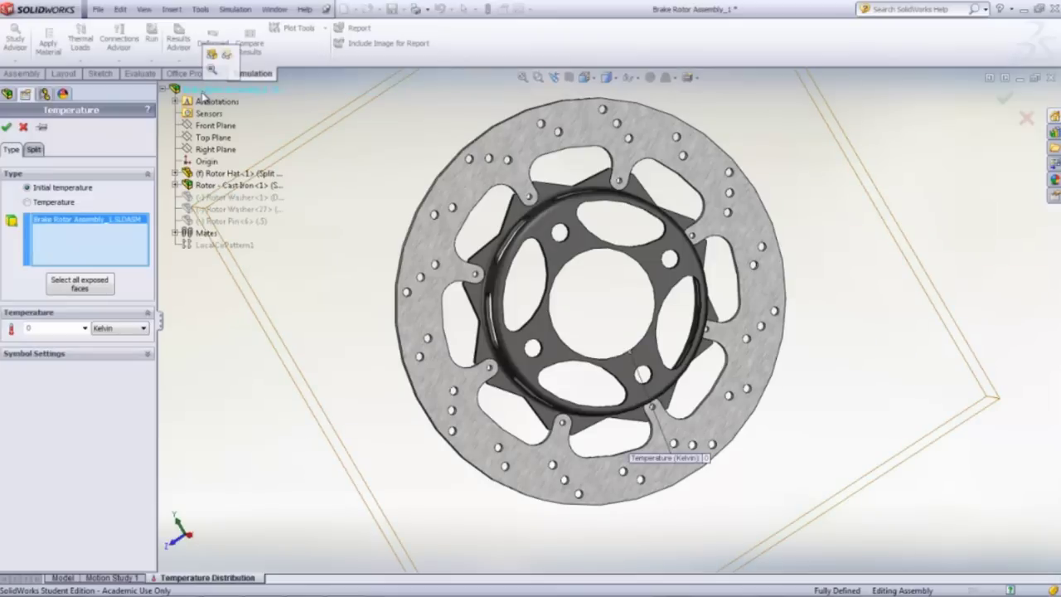
Step: Set the initial temperature to 25 Celsius and create Temperature-1
{"action": "left_click", "coordinate": [116, 328]}
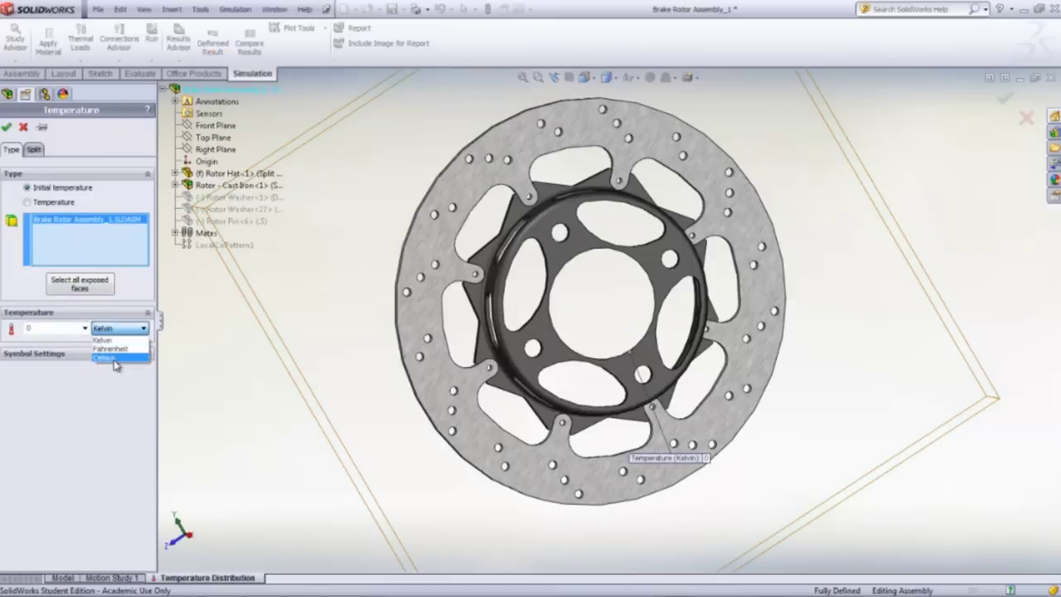
{"action": "left_click", "coordinate": [115, 358]}
{"action": "double_click", "coordinate": [38, 330]}
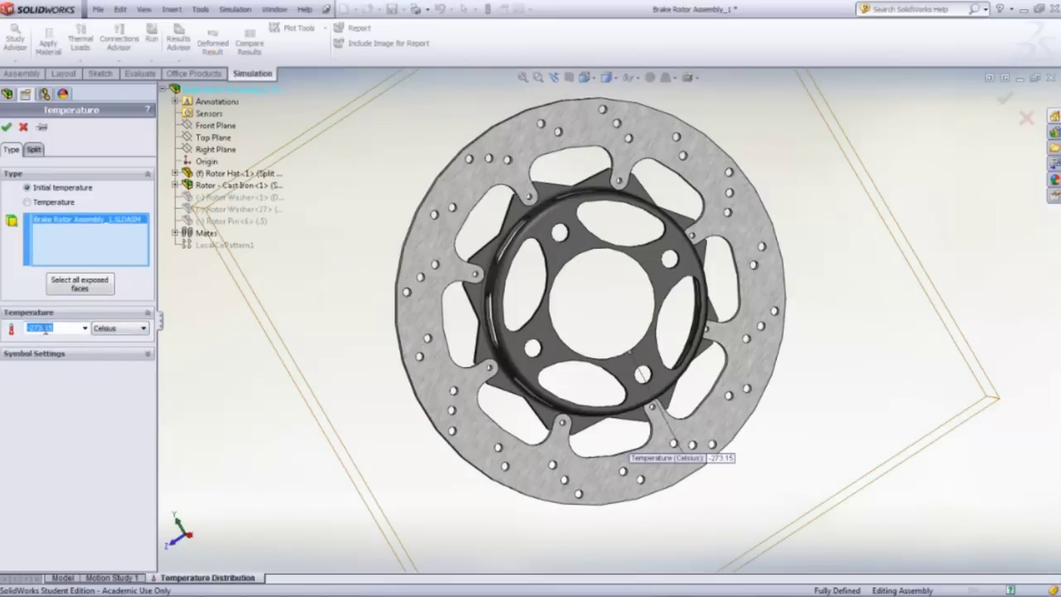
{"action": "type", "text": "25"}
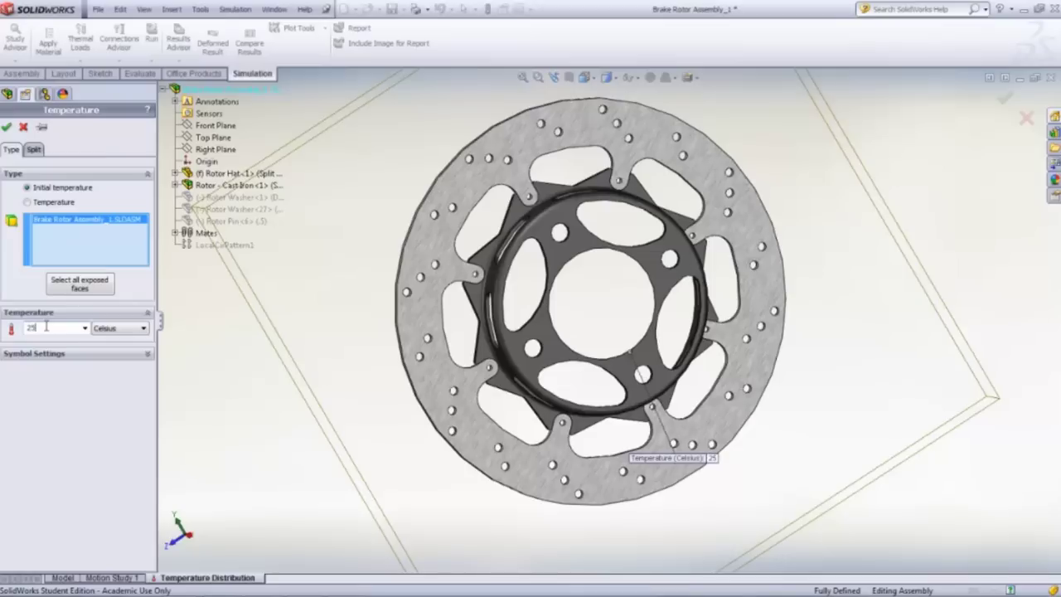
{"action": "left_click", "coordinate": [7, 128]}
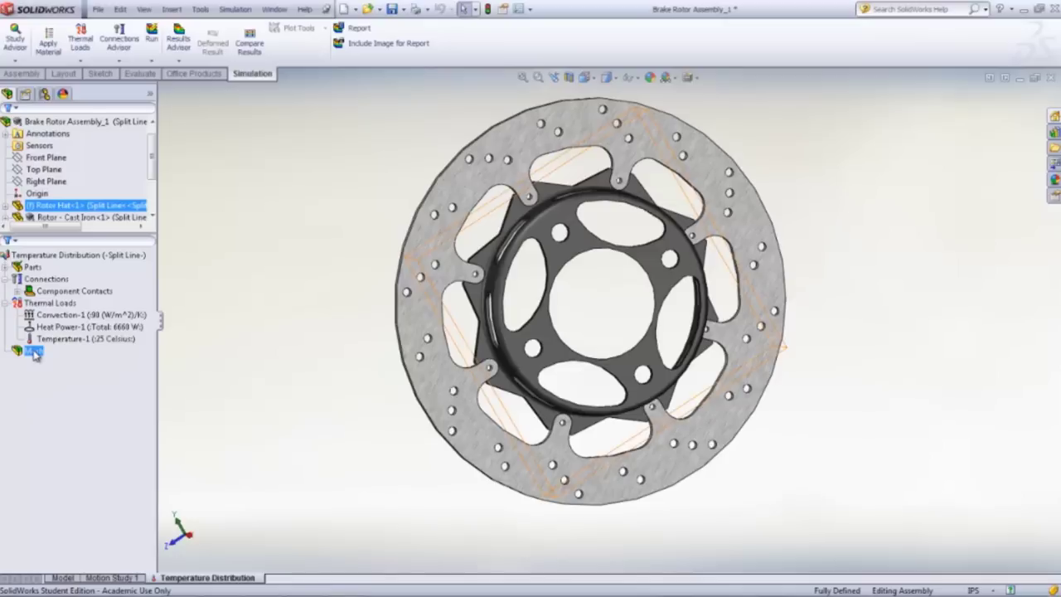
{"action": "right_click", "coordinate": [35, 352]}
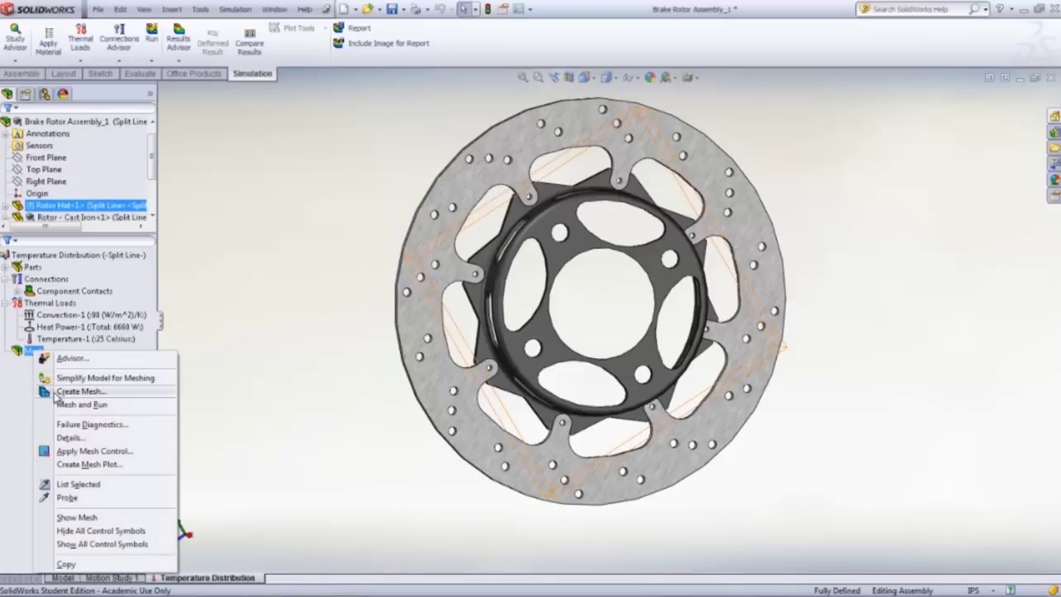
Step: Generate a curvature-based solid mesh on the brake rotor assembly
{"action": "left_click", "coordinate": [55, 396]}
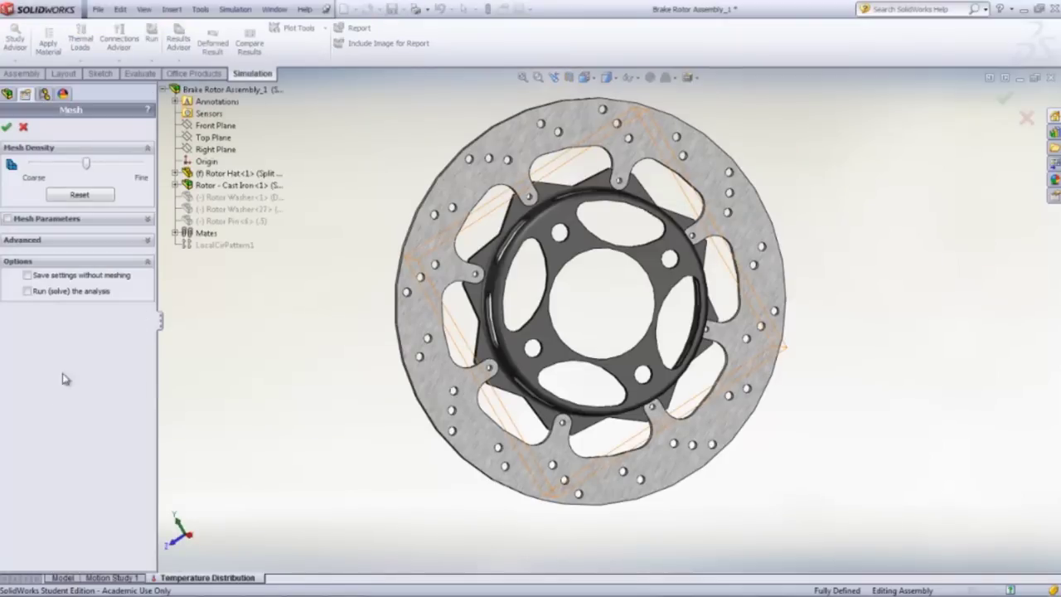
{"action": "left_click", "coordinate": [8, 219]}
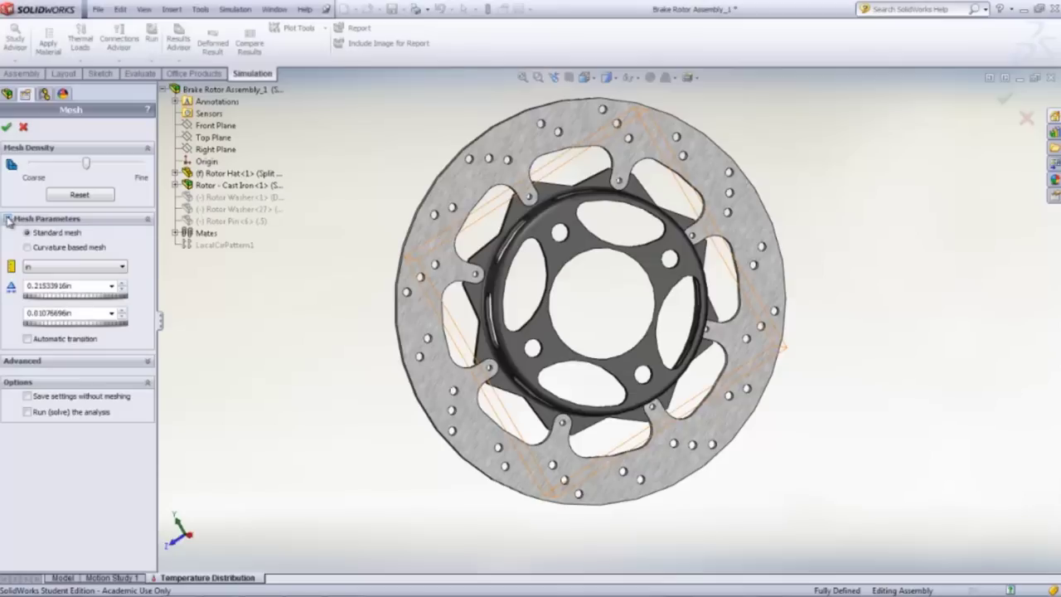
{"action": "left_click", "coordinate": [27, 248]}
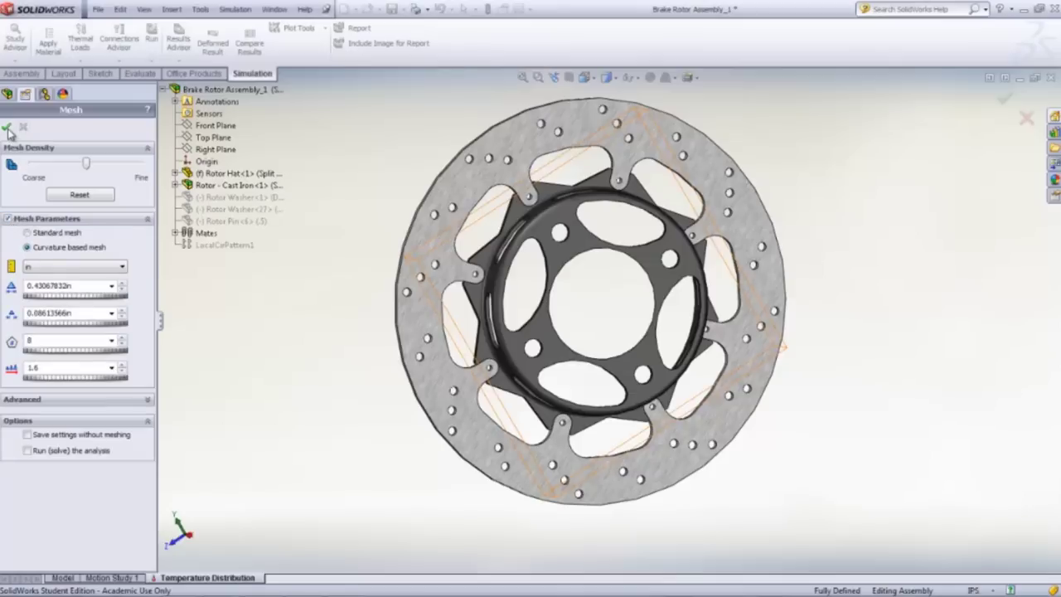
{"action": "left_click", "coordinate": [6, 128]}
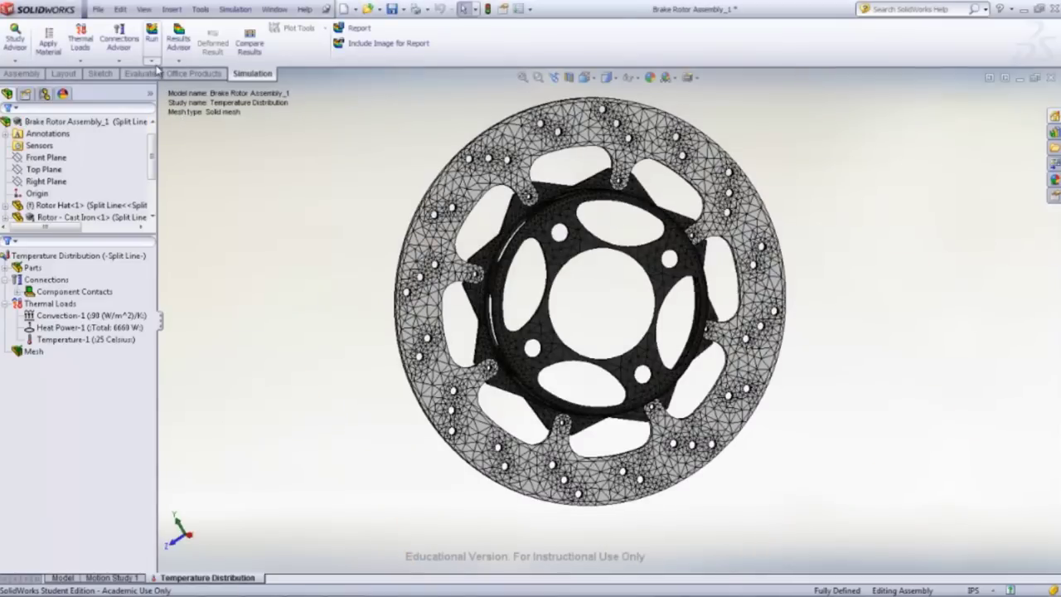
{"action": "left_click", "coordinate": [153, 62]}
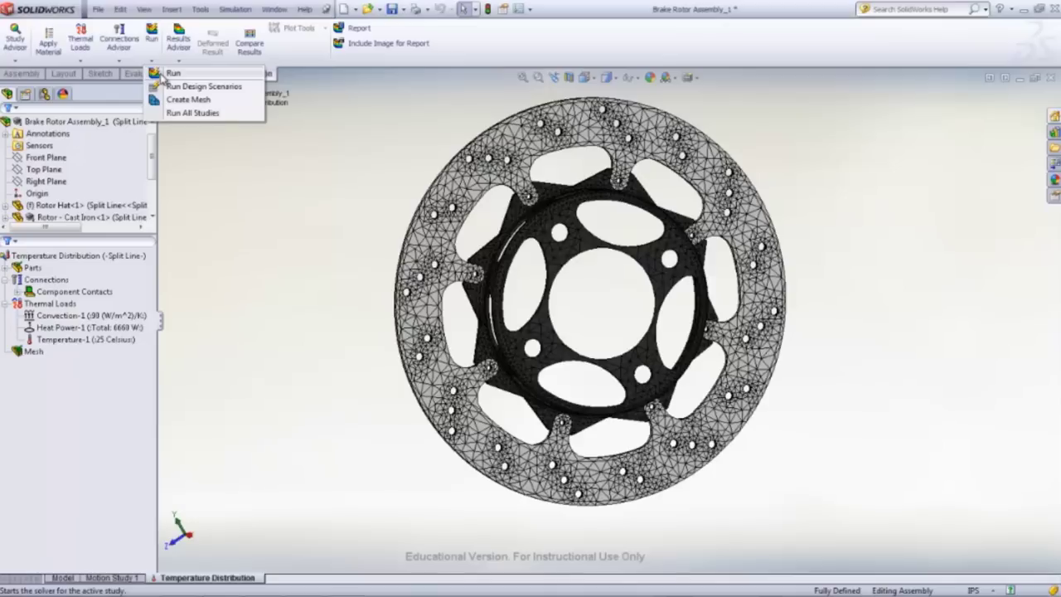
Step: Run the Temperature Distribution thermal study
{"action": "left_click", "coordinate": [162, 75]}
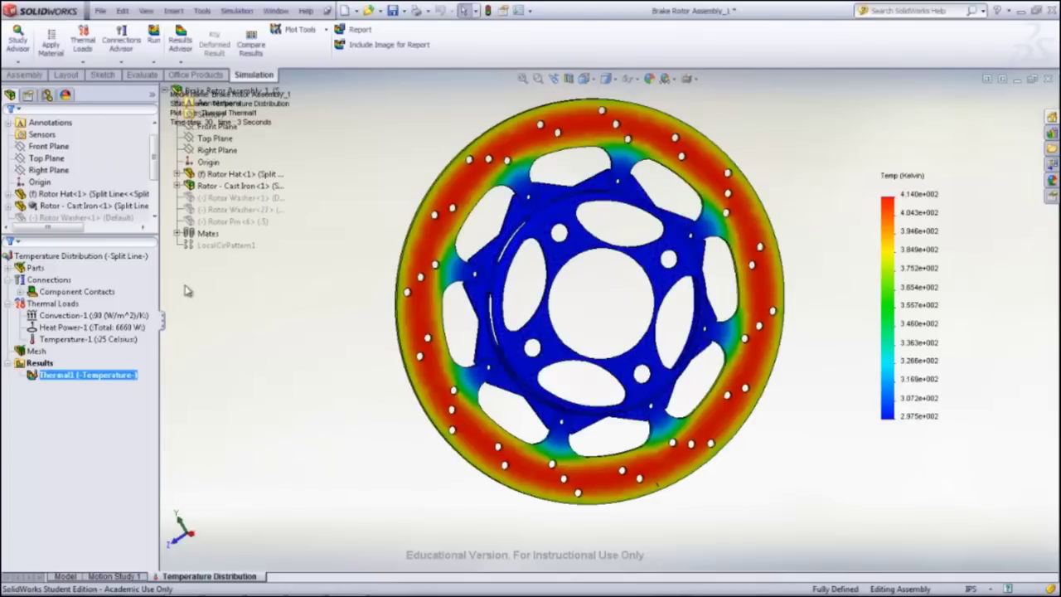
Step: Redefine the Thermal1 plot to show TEMP: Temperature in Celsius
{"action": "right_click", "coordinate": [121, 378]}
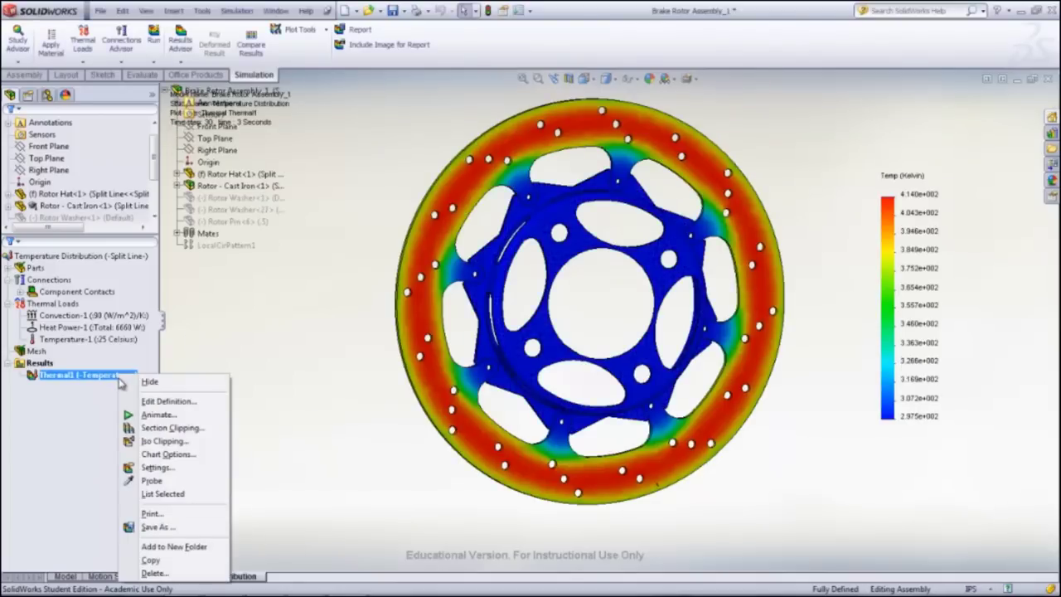
{"action": "left_click", "coordinate": [158, 402]}
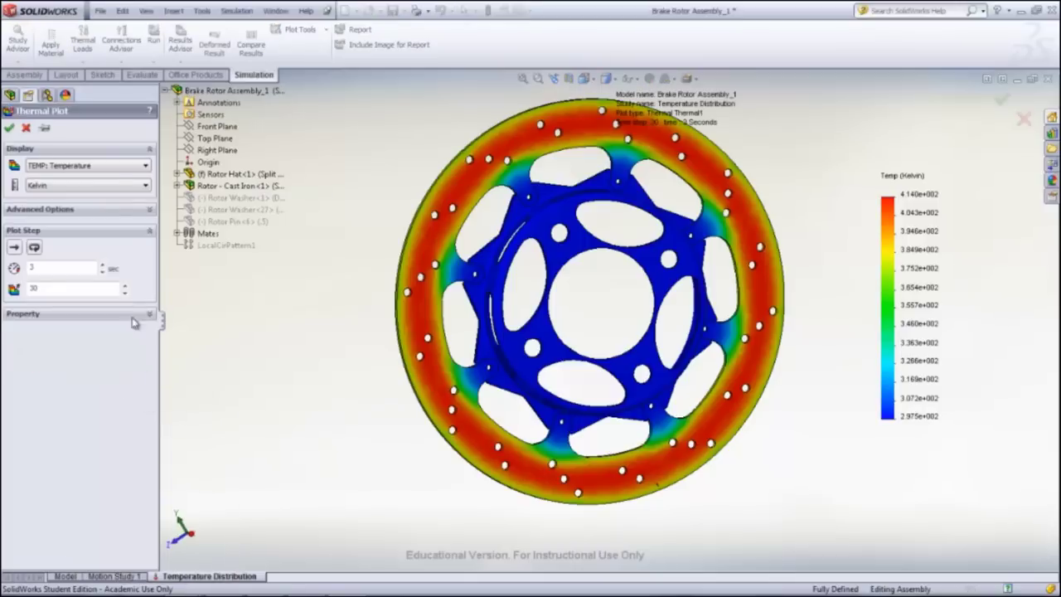
{"action": "left_click", "coordinate": [128, 168]}
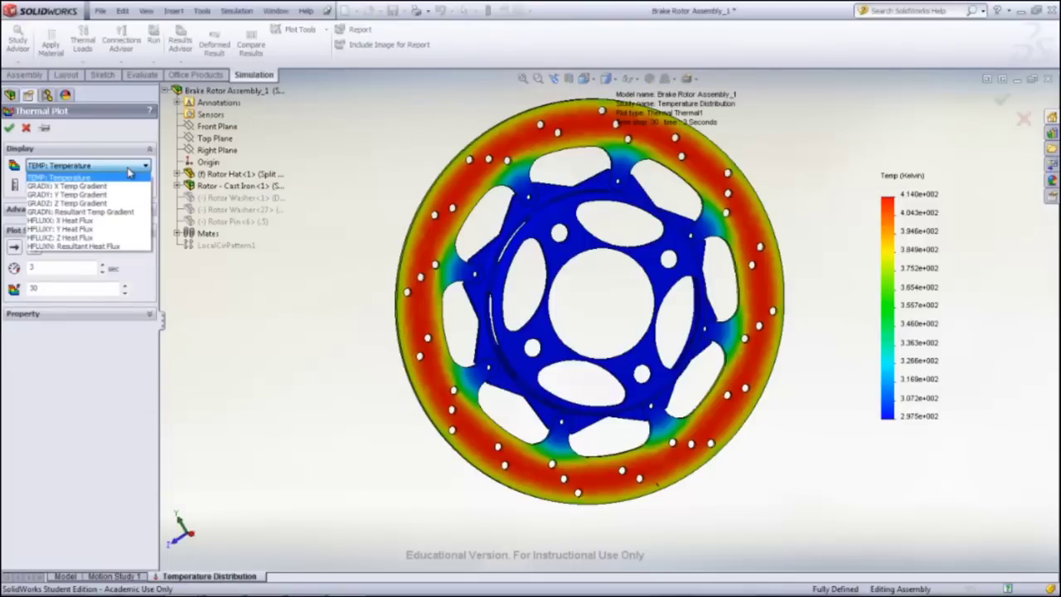
{"action": "left_click", "coordinate": [128, 171]}
{"action": "left_click", "coordinate": [130, 184]}
{"action": "left_click", "coordinate": [130, 207]}
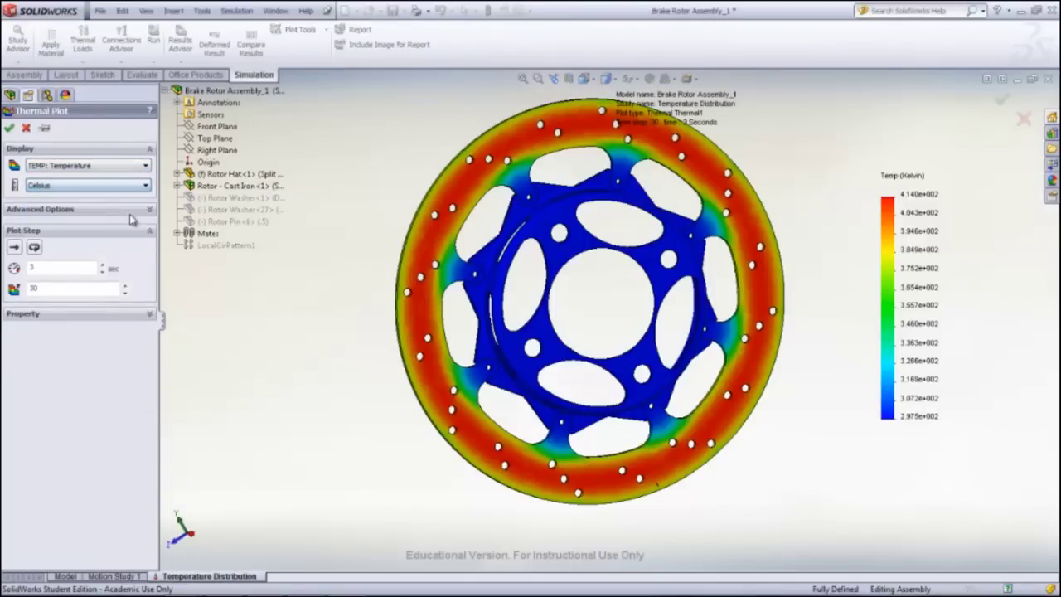
{"action": "left_click", "coordinate": [10, 130]}
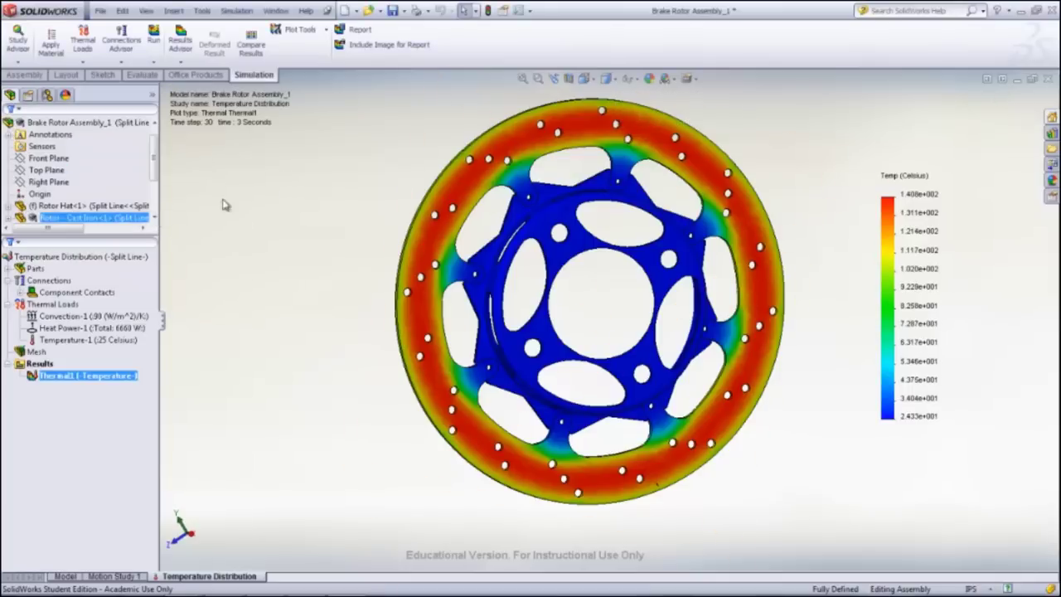
{"action": "left_click", "coordinate": [327, 31]}
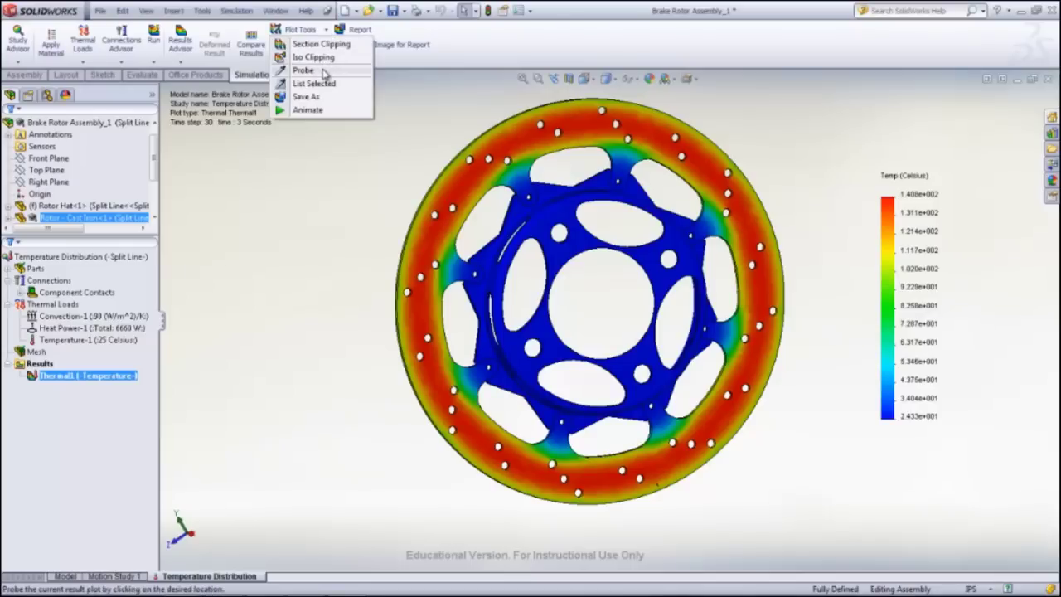
Step: Probe an outer-ring node at 115.5 °C and graph its temperature over time
{"action": "left_click", "coordinate": [322, 71]}
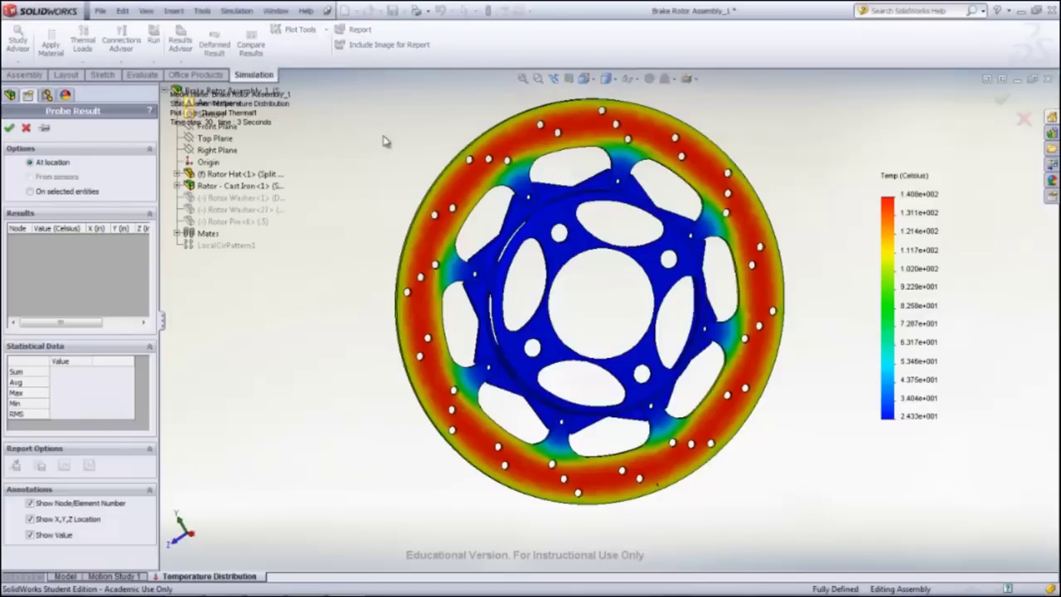
{"action": "left_click", "coordinate": [512, 129]}
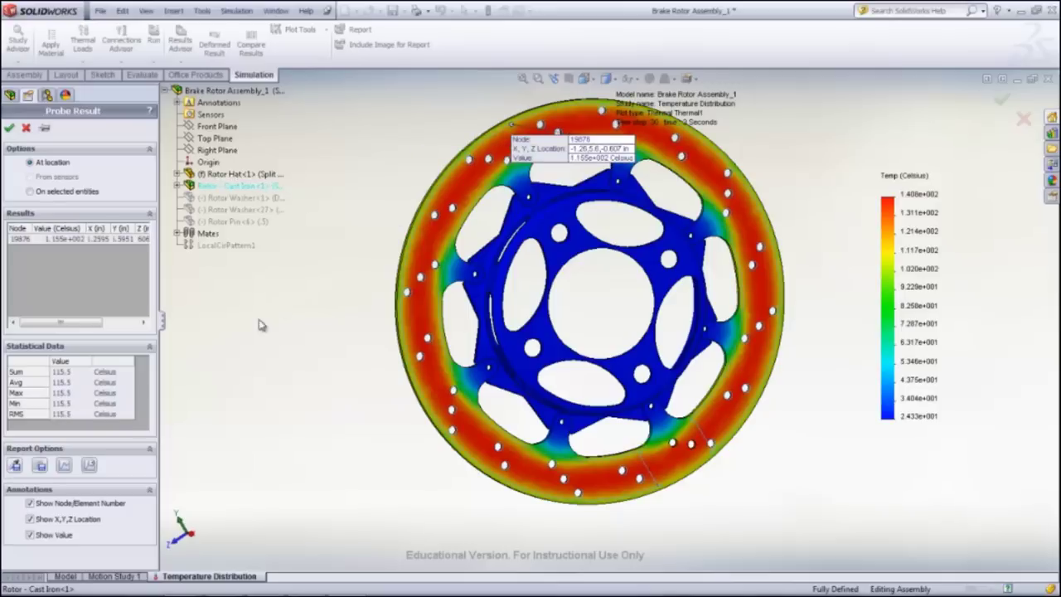
{"action": "left_click", "coordinate": [91, 467]}
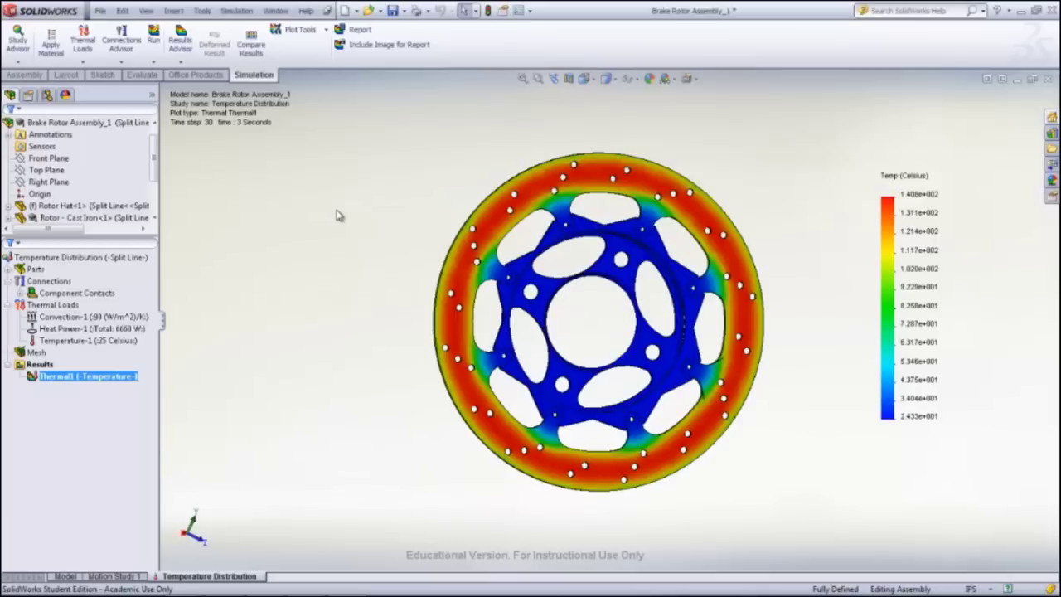
{"action": "key", "text": "Right"}
{"action": "key", "text": "Right"}
{"action": "key", "text": "Right"}
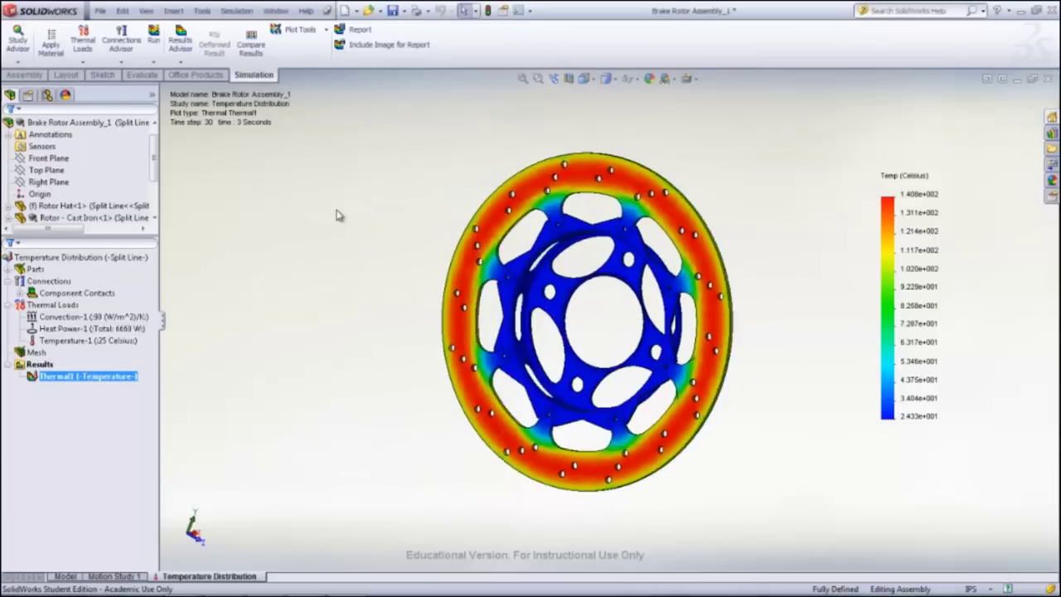
Step: Rotate the temperature-plotted rotor further toward a face-on view
{"action": "key", "text": "Right"}
{"action": "key", "text": "Right"}
{"action": "key", "text": "Right"}
{"action": "key", "text": "Right"}
{"action": "key", "text": "Right"}
{"action": "key", "text": "Right"}
{"action": "key", "text": "Right"}
{"action": "key", "text": "Right"}
{"action": "key", "text": "Right"}
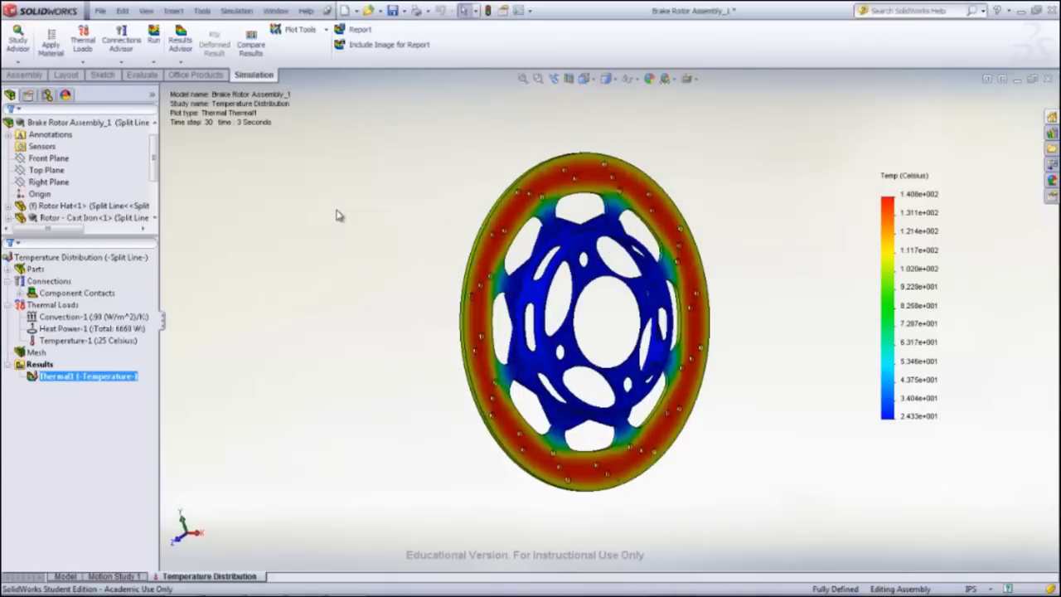
{"action": "key", "text": "Right"}
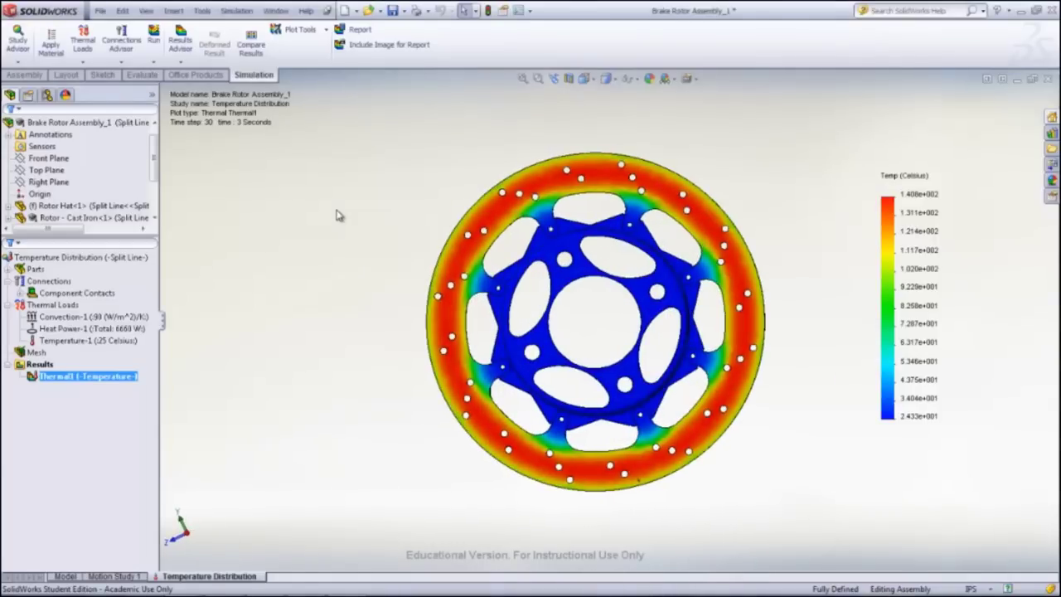